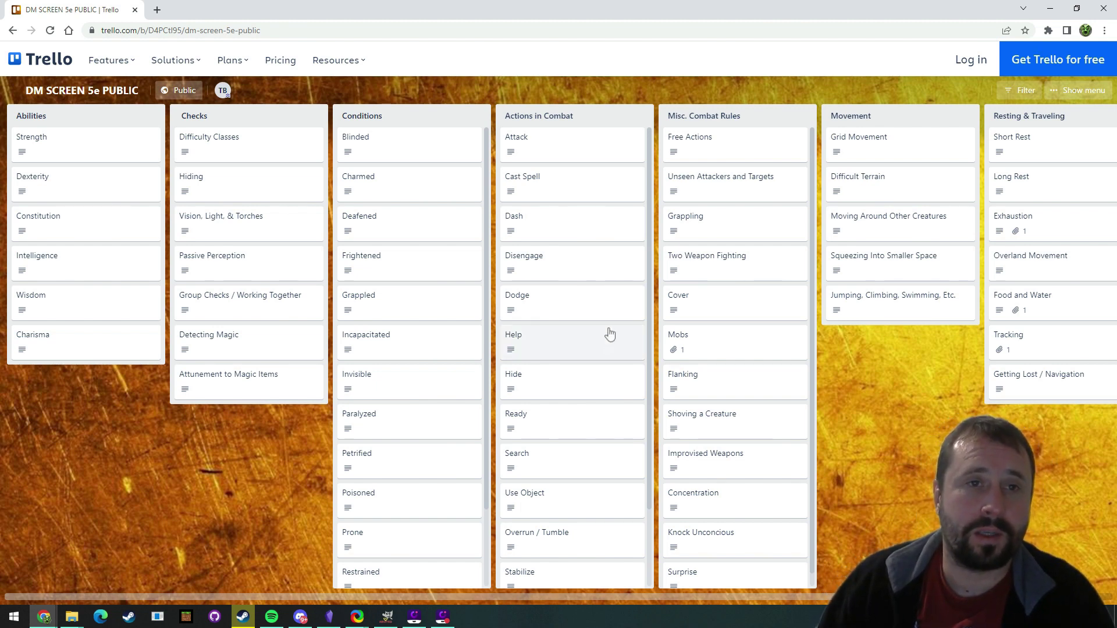
- Preview the Cast Spell, Vision, Light, & Torches and Moving Around Other Creatures card details
left_click(534, 184)
left_click(230, 352)
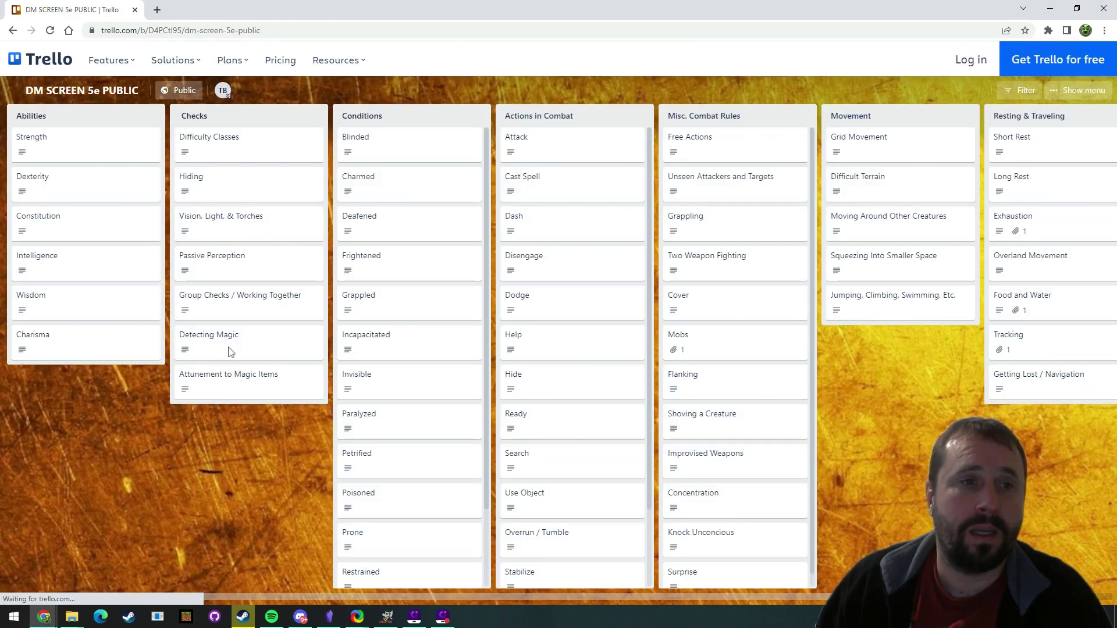
left_click(232, 219)
left_click(236, 522)
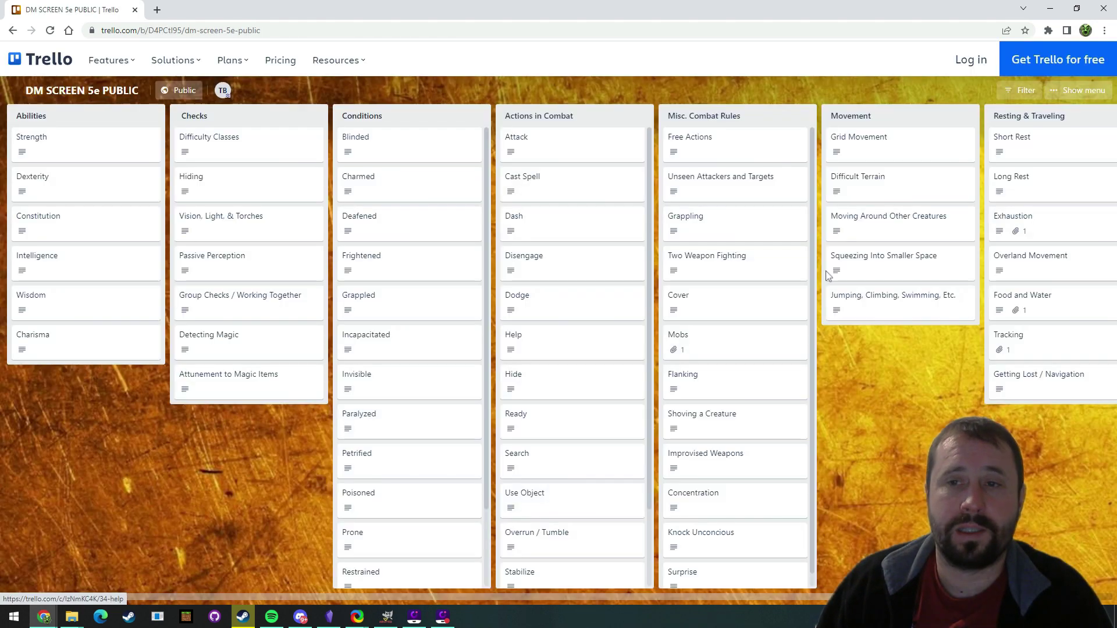
left_click(870, 222)
left_click(167, 471)
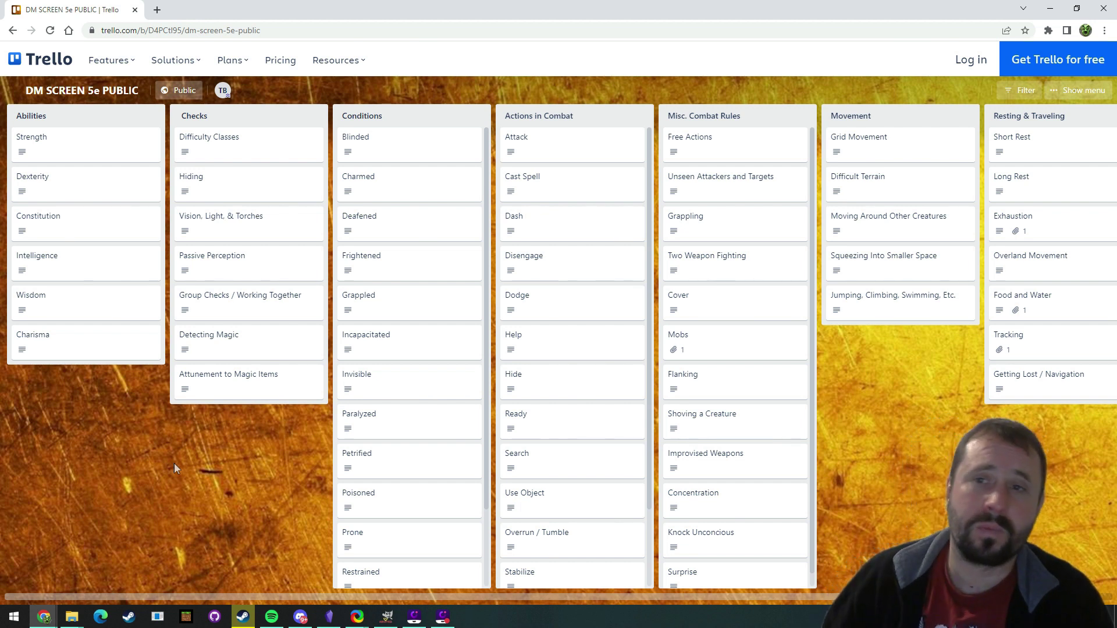
- Minimize Chrome to show the Obsidian board and drag the Random Generators lane back into place
left_click(1050, 8)
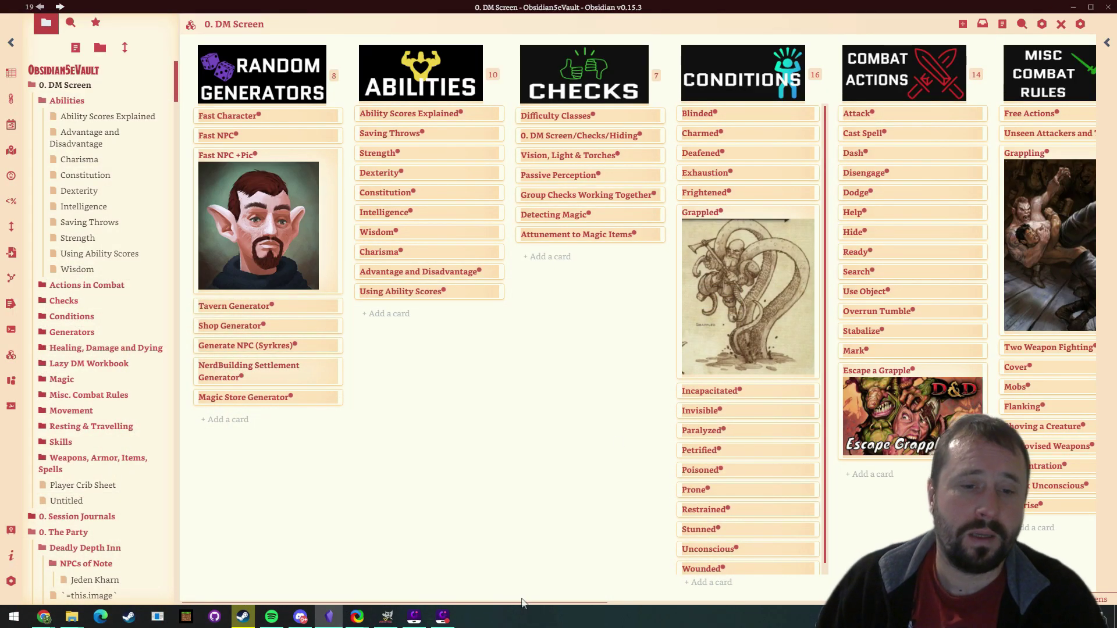
mouse_move(511, 605)
left_mouse_down()
mouse_move(998, 605)
mouse_move(508, 605)
left_mouse_up()
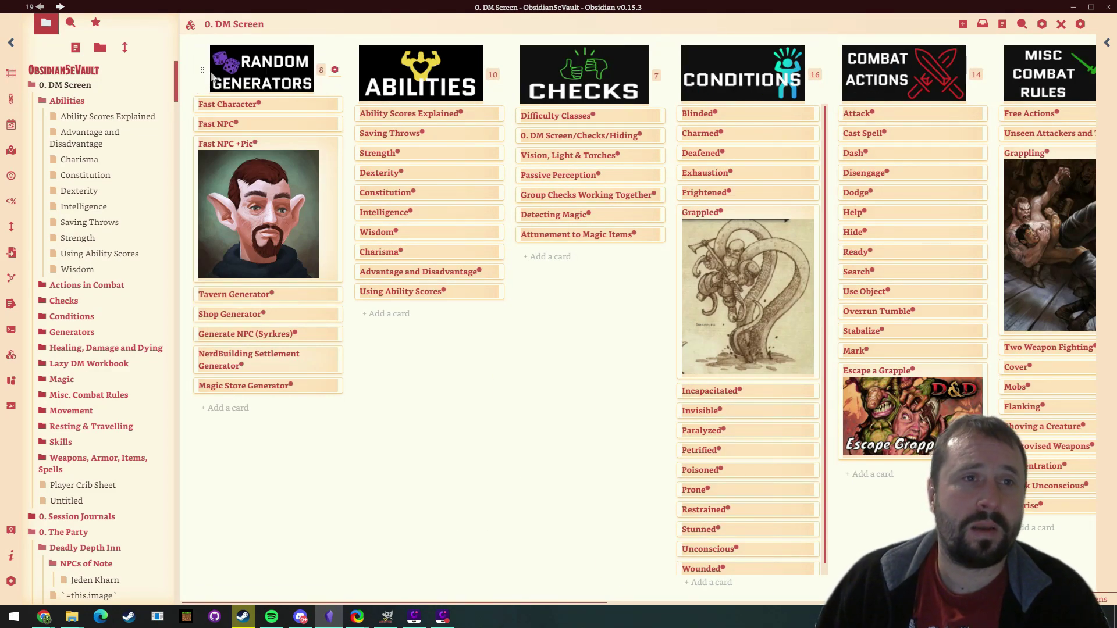
mouse_move(209, 73)
left_mouse_down()
mouse_move(623, 77)
mouse_move(196, 83)
mouse_move(210, 71)
left_mouse_up()
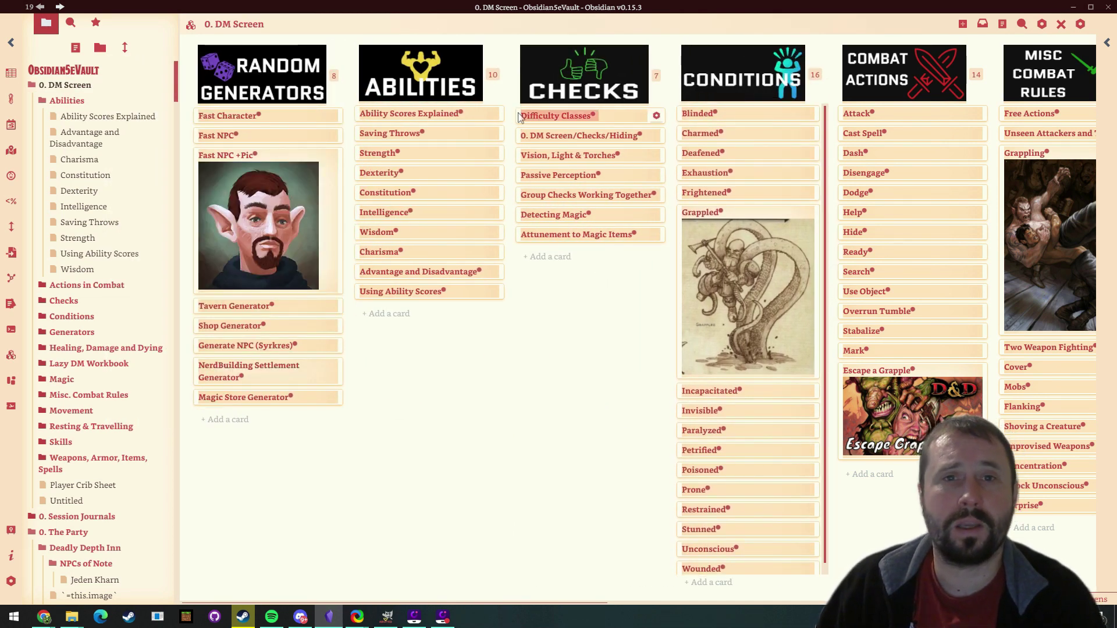
- Drag the Difficulty Classes and Charmed cards around, dropping them back in their original order
left_click_drag(560, 121, 523, 118)
mouse_move(694, 137)
left_mouse_down()
mouse_move(695, 186)
mouse_move(692, 133)
left_mouse_up()
left_click_drag(581, 142, 693, 135)
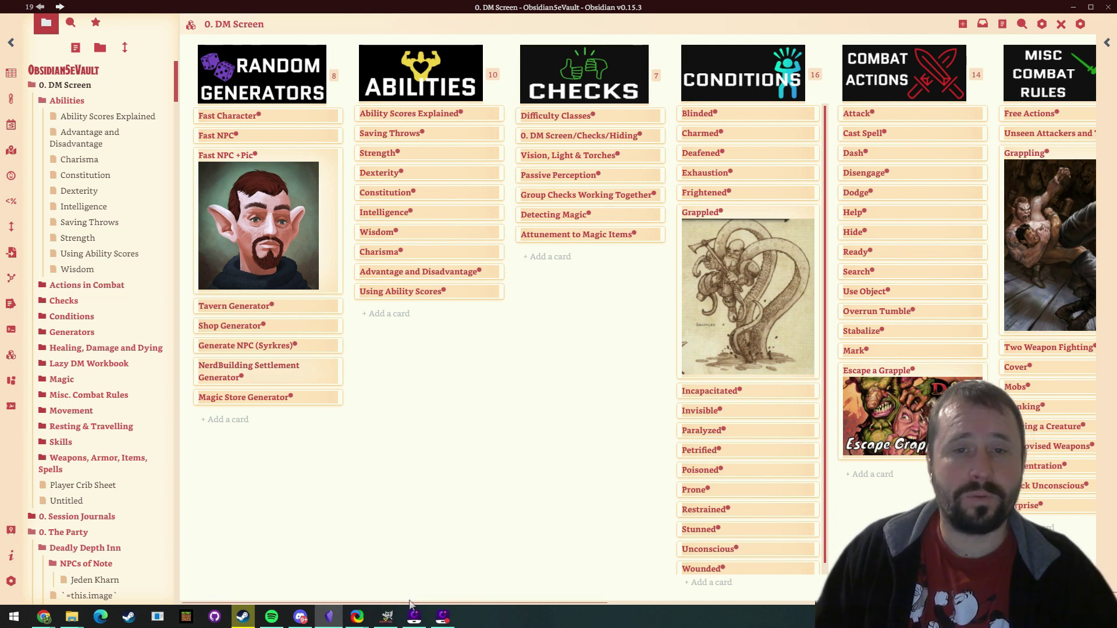
left_click_drag(426, 605, 620, 583)
scroll(621, 584, "right", 9)
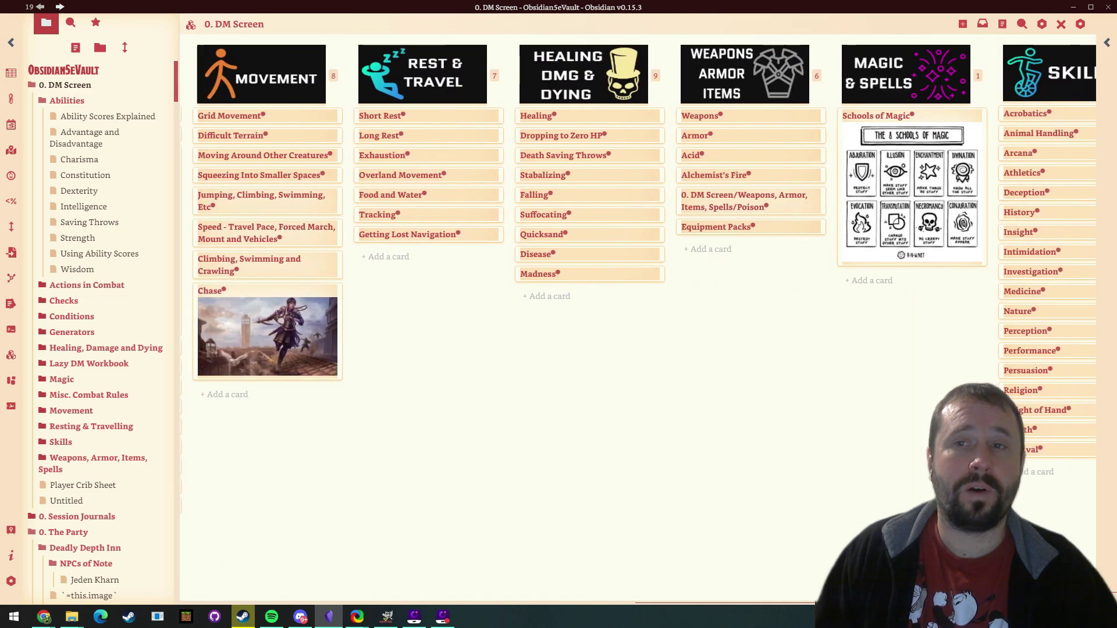
scroll(489, 456, "left", 16)
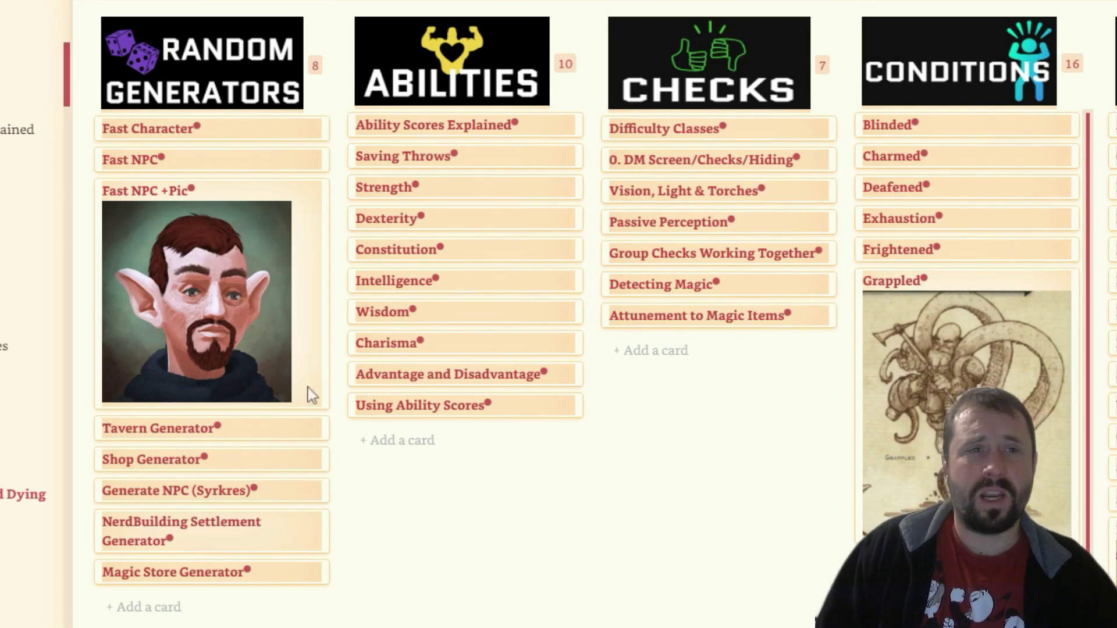
left_click(161, 200)
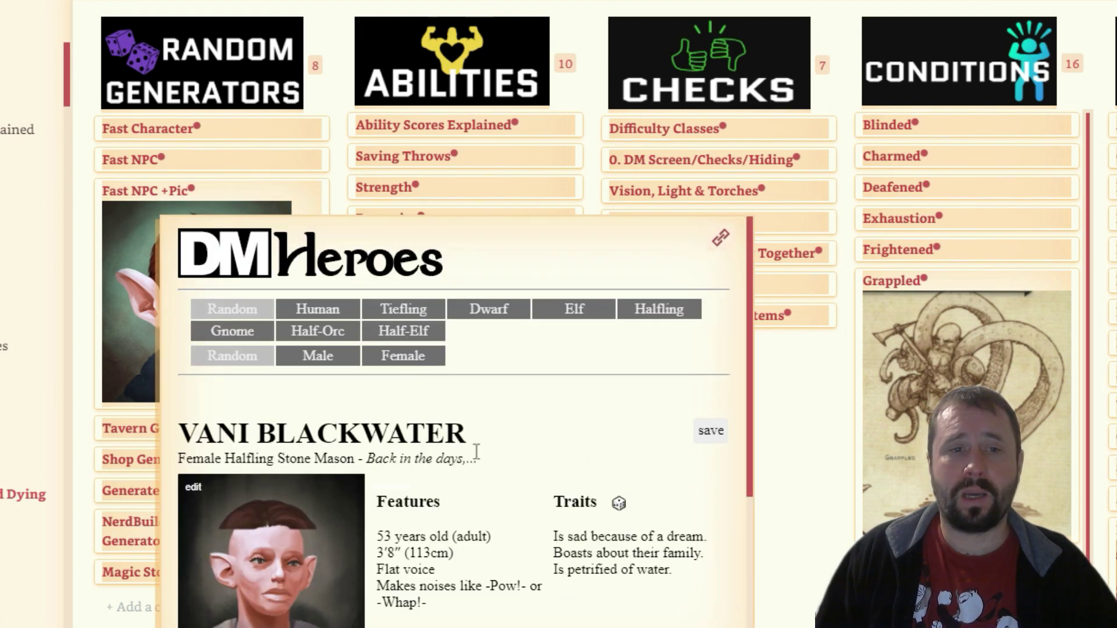
scroll(753, 385, "down", 4)
scroll(752, 386, "up", 4)
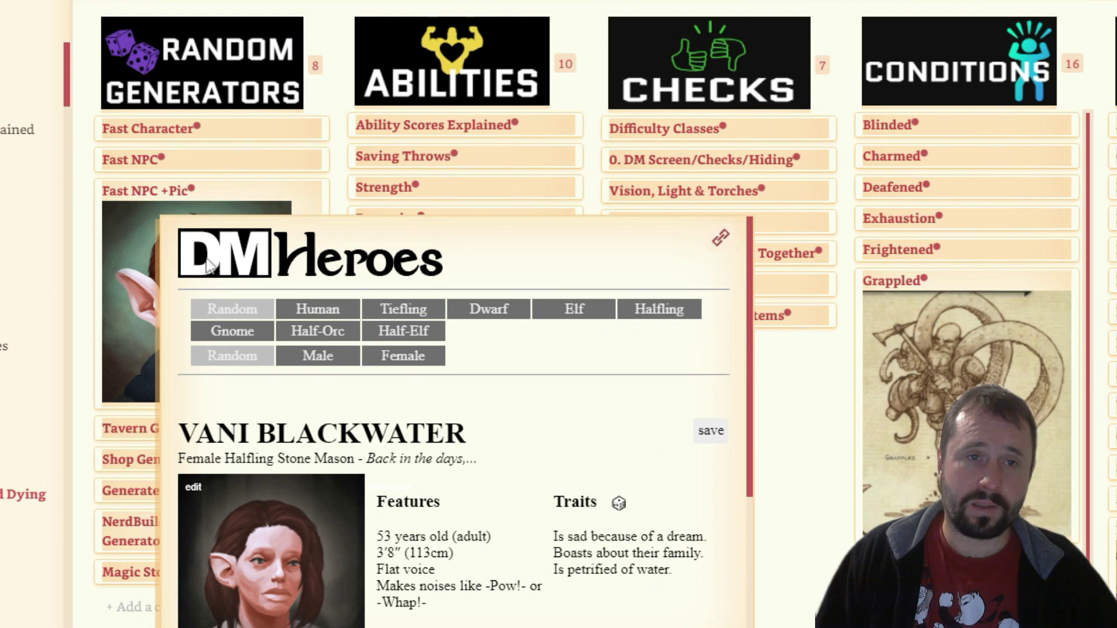
left_click(402, 331)
left_click(711, 431)
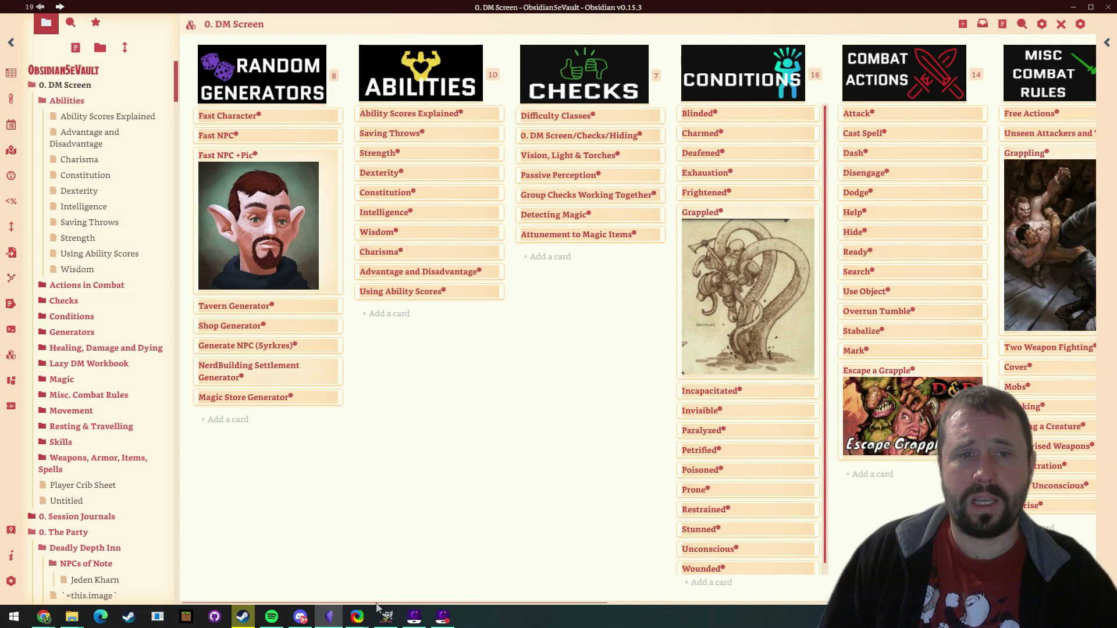
left_click_drag(376, 608, 440, 608)
mouse_move(548, 153)
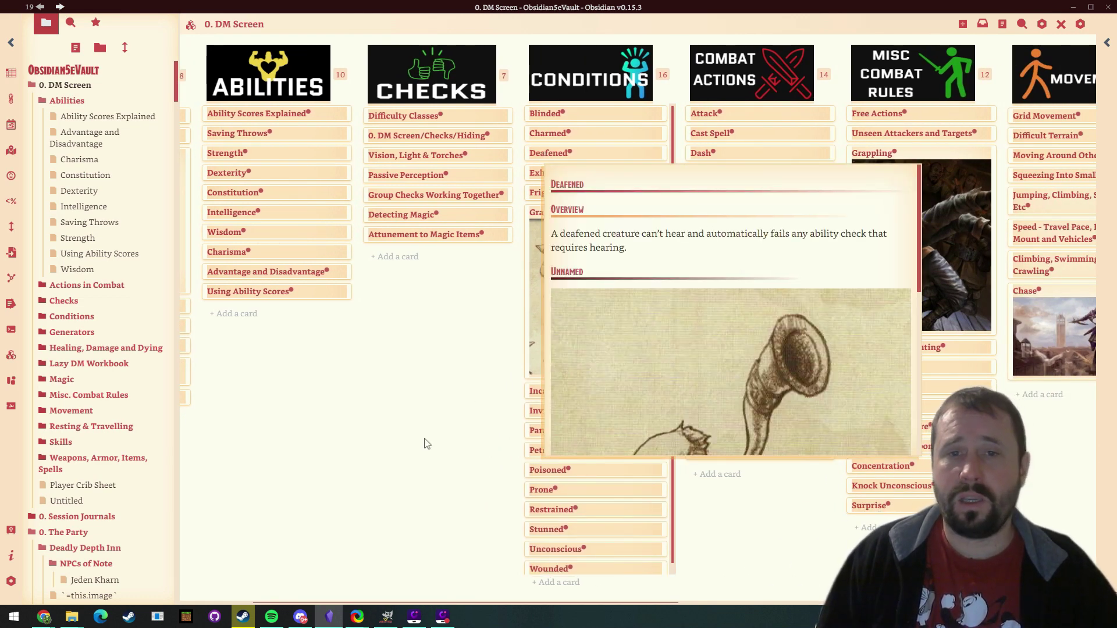
mouse_move(552, 214)
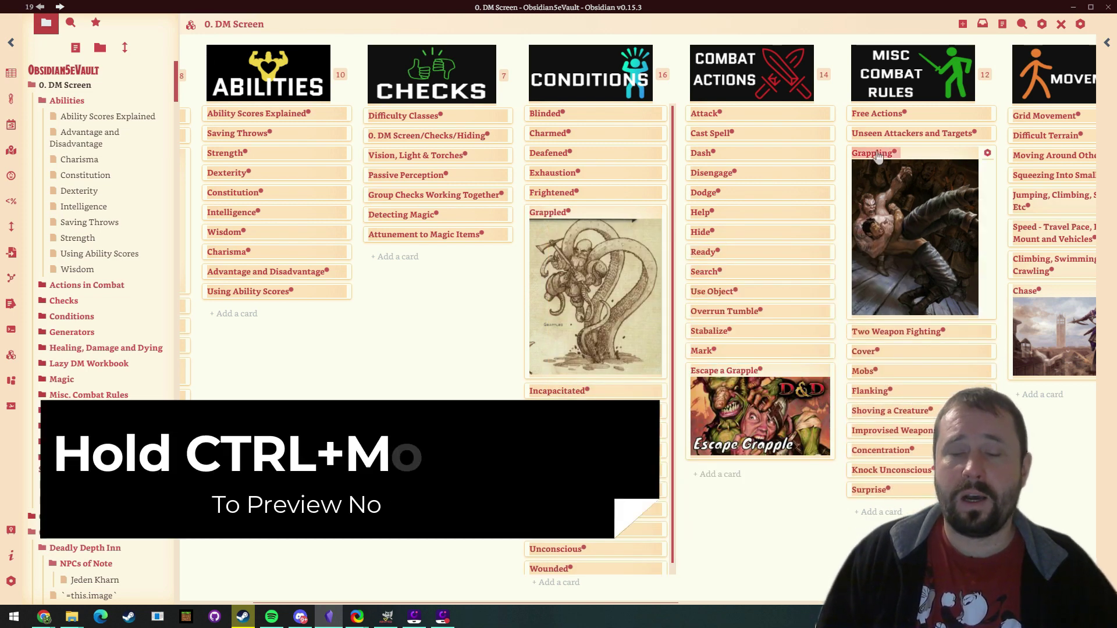
mouse_move(877, 157)
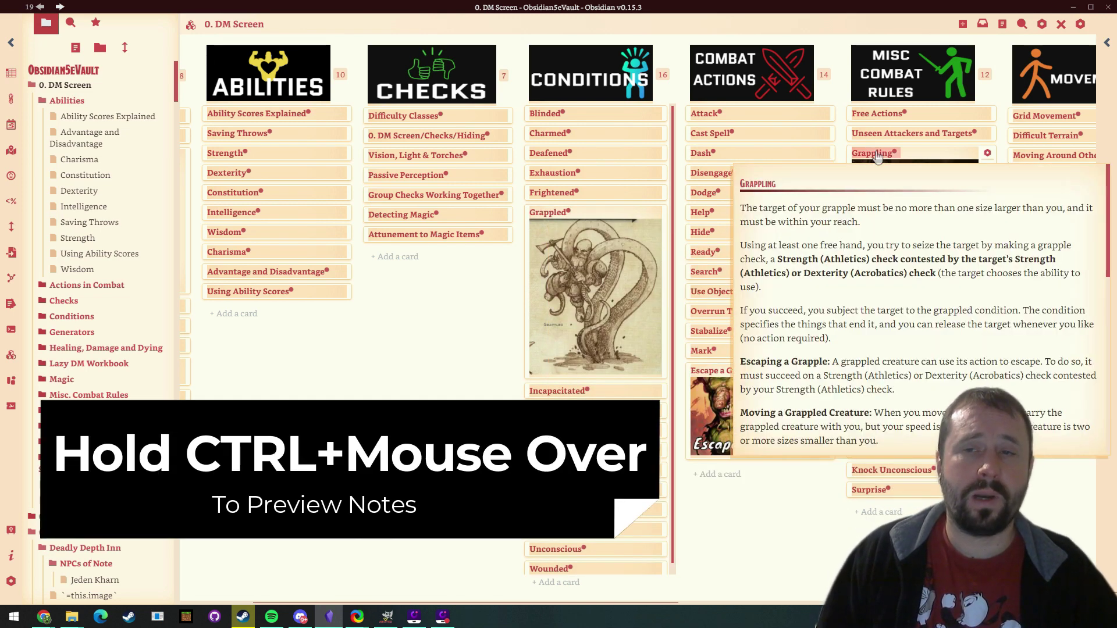
scroll(1101, 241, "down", 5)
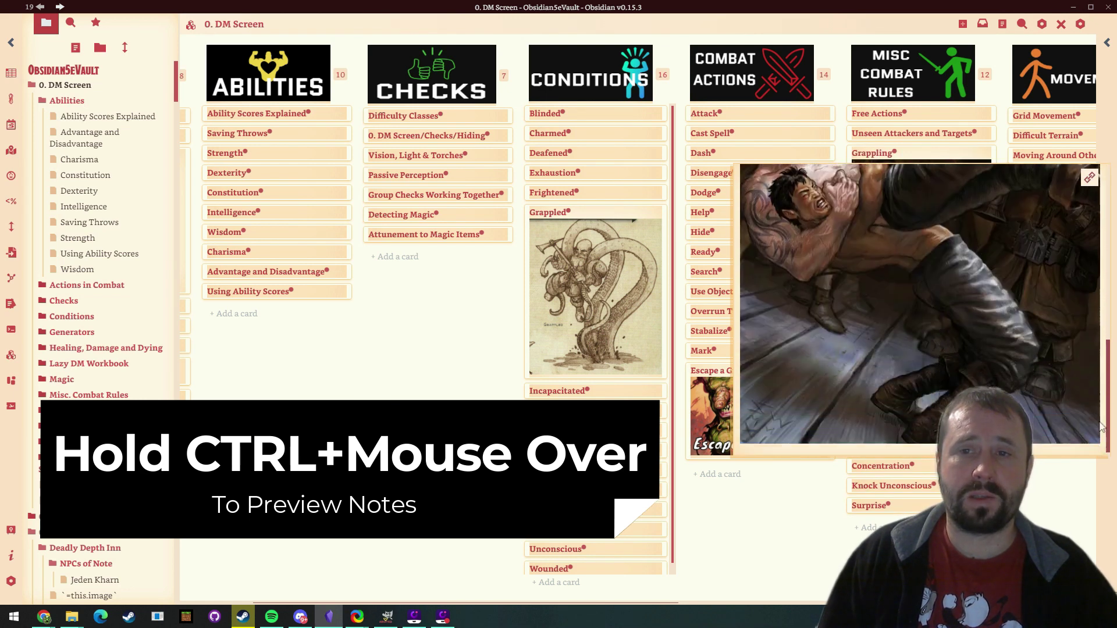
scroll(1102, 224, "up", 5)
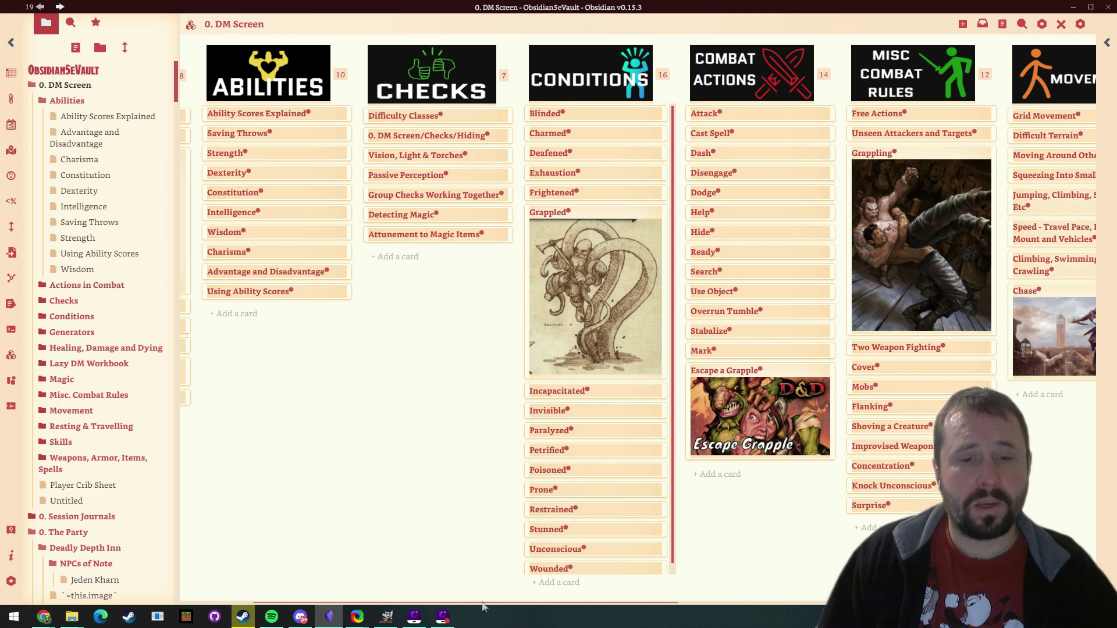
left_click_drag(483, 607, 416, 604)
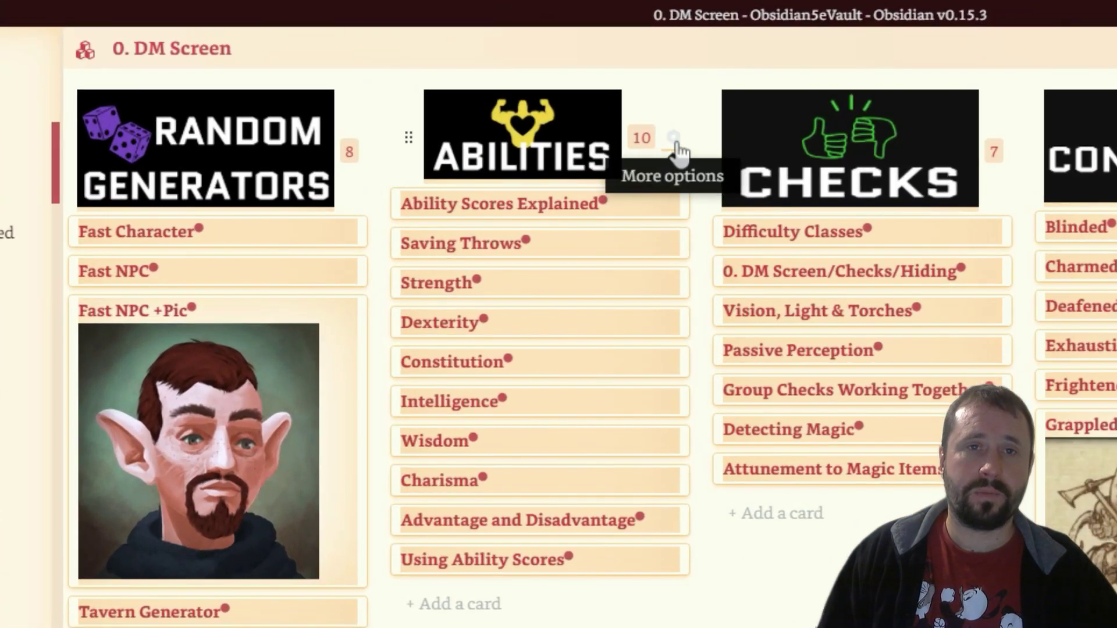
left_click(489, 74)
left_click(738, 181)
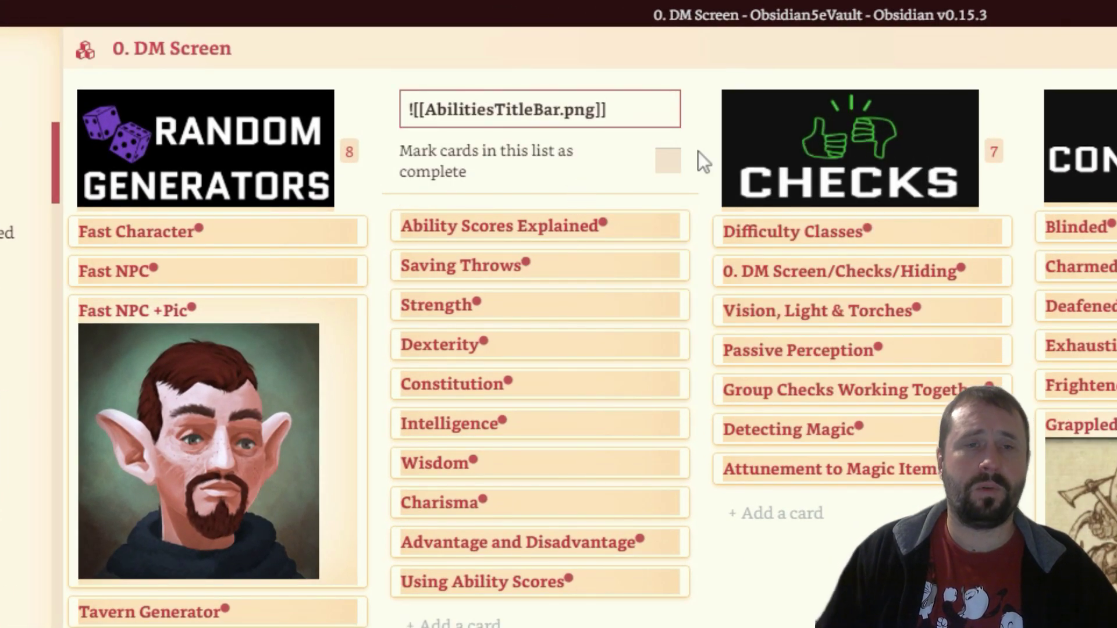
key("ctrl+a")
key("ctrl+c")
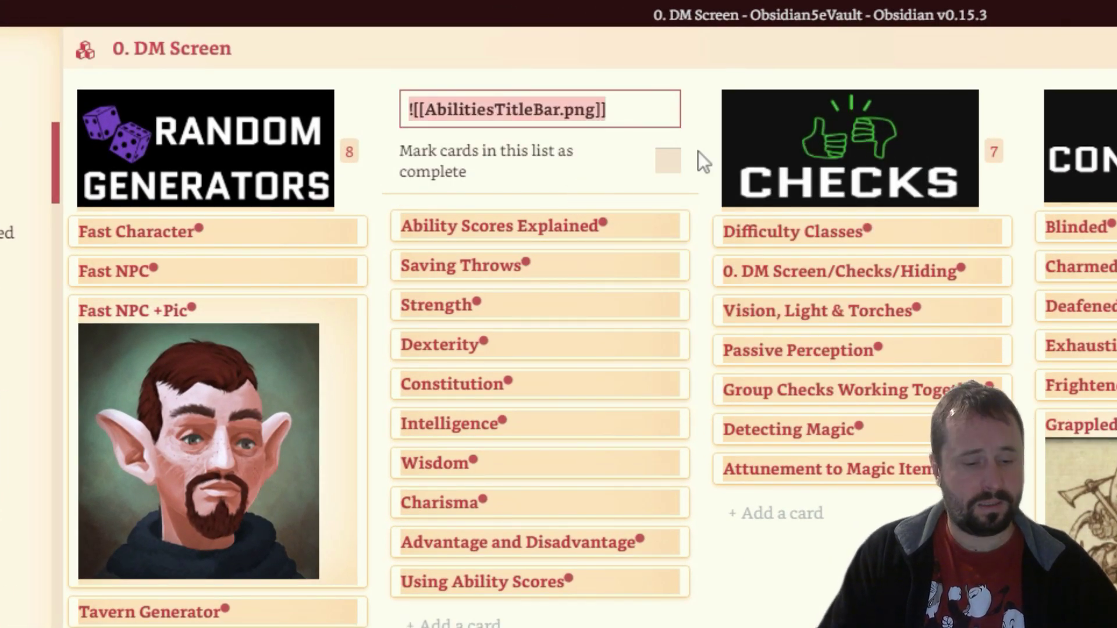
key("BackSpace")
type("Abilitie")
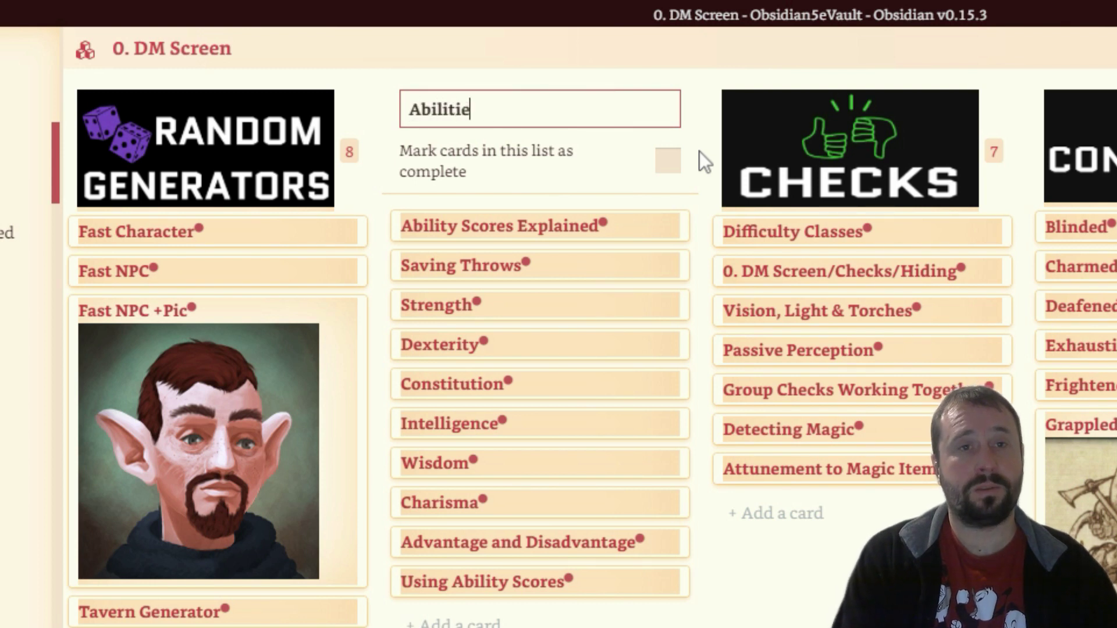
type("s")
key("Return")
mouse_move(449, 99)
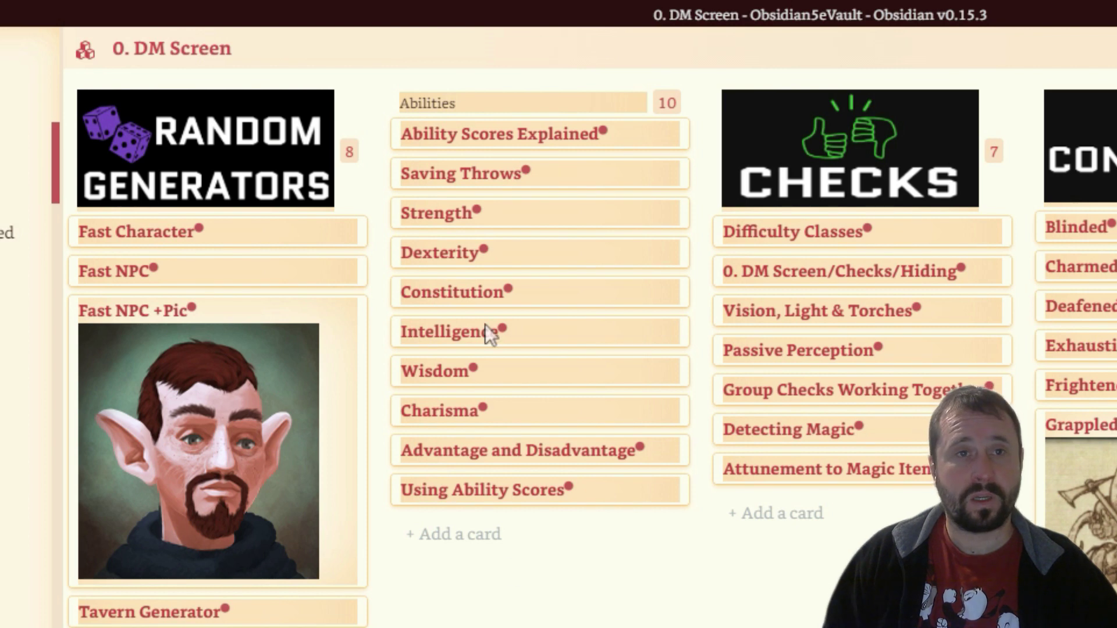
left_click(675, 105)
left_click(759, 141)
key("ctrl+a")
key("ctrl+v")
key("Return")
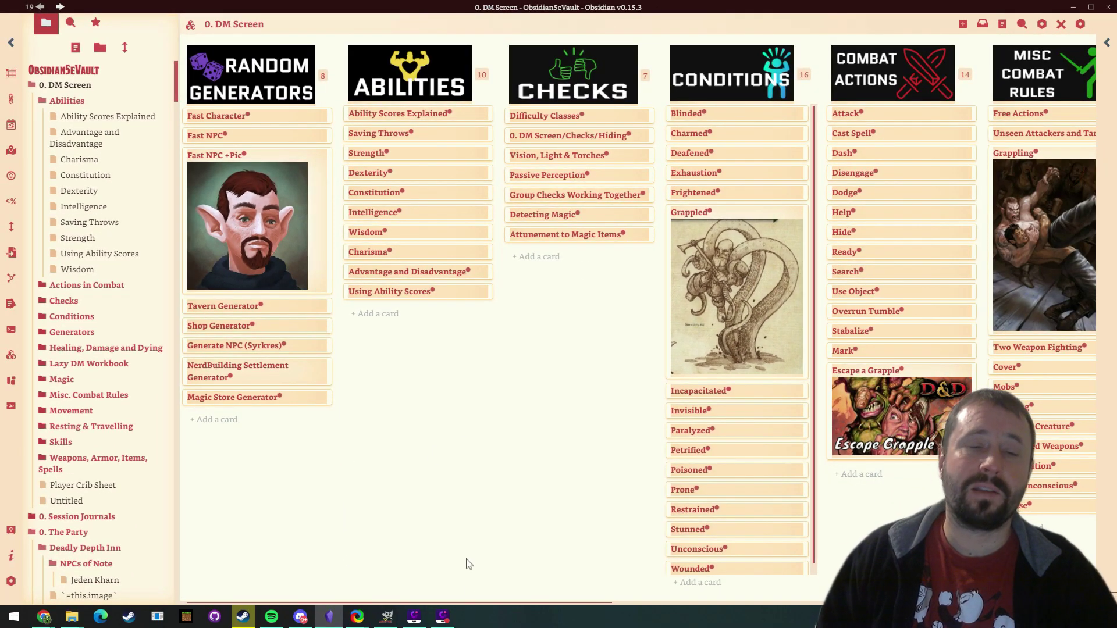
scroll(471, 605, "right", 1)
mouse_move(471, 605)
left_mouse_down()
mouse_move(563, 605)
mouse_move(455, 605)
left_mouse_up()
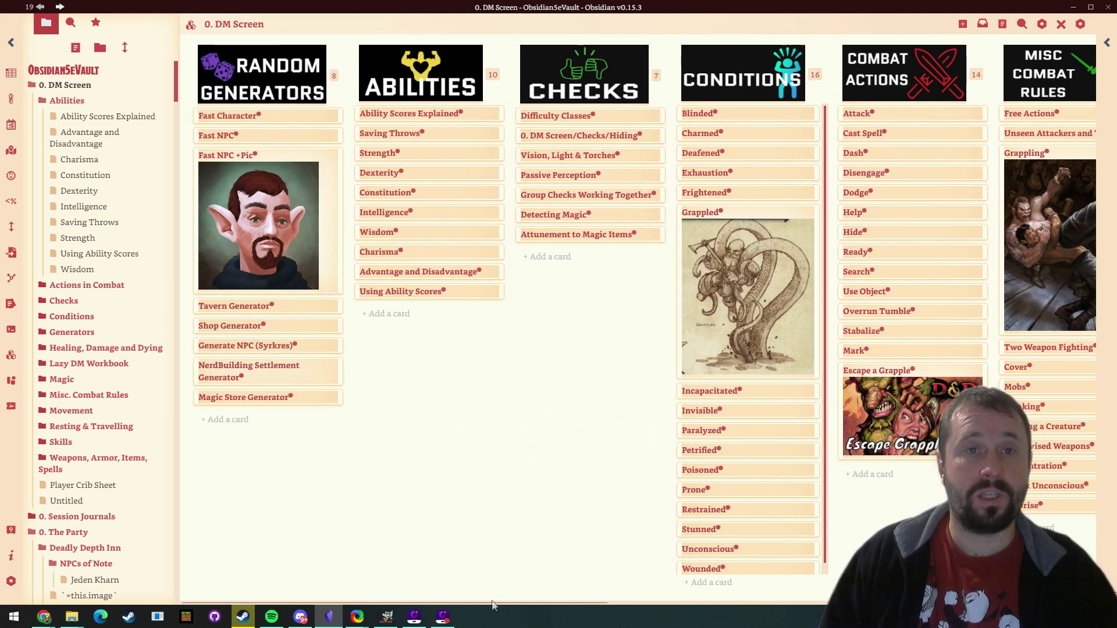
left_click_drag(482, 608, 641, 589)
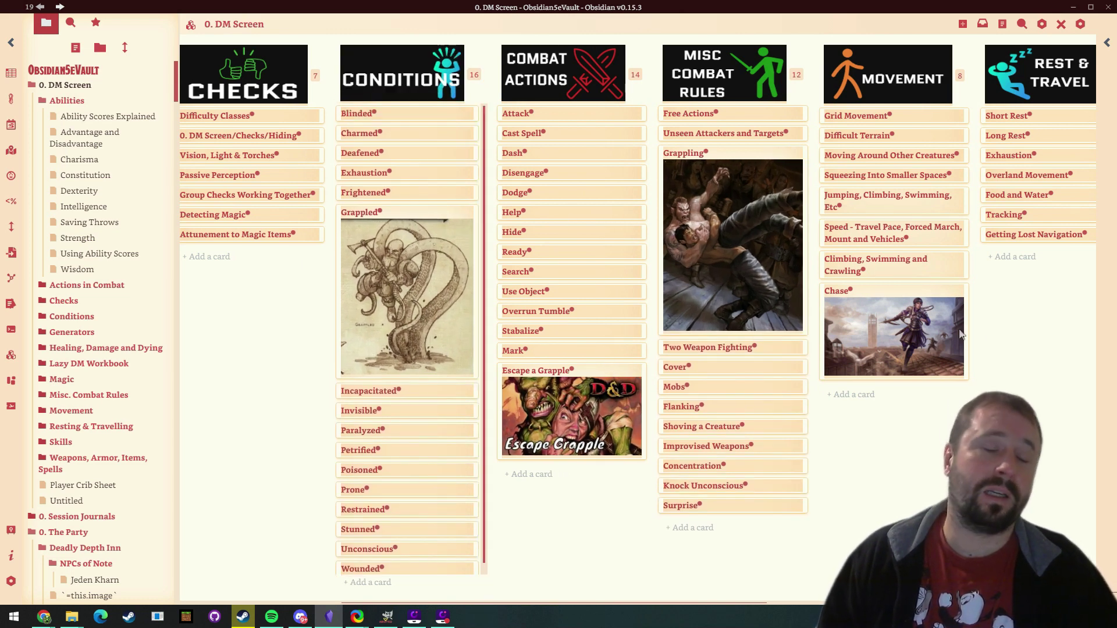
left_click_drag(608, 603, 867, 603)
scroll(1012, 186, "left", 1)
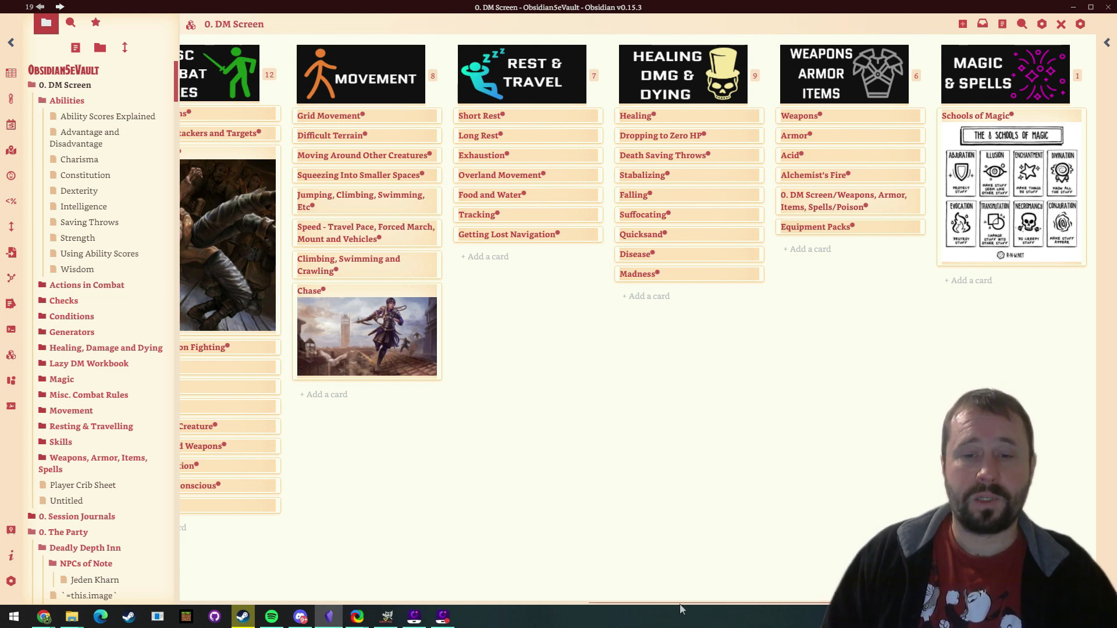
left_click_drag(682, 608, 279, 605)
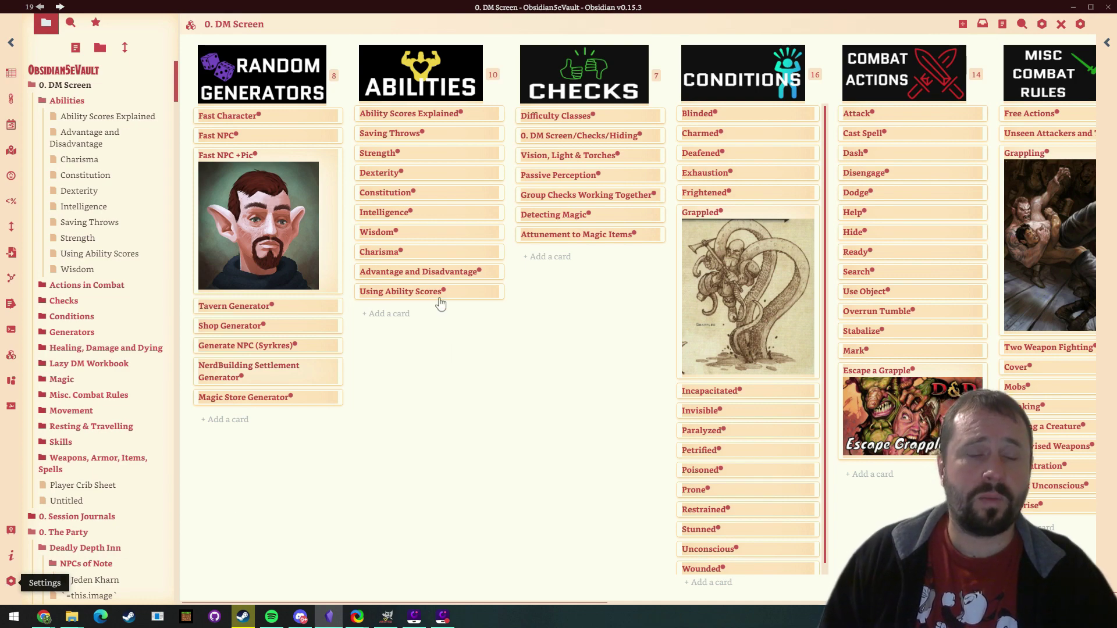
- Open Settings and browse the Community plugins catalogue
key("ctrl+comma")
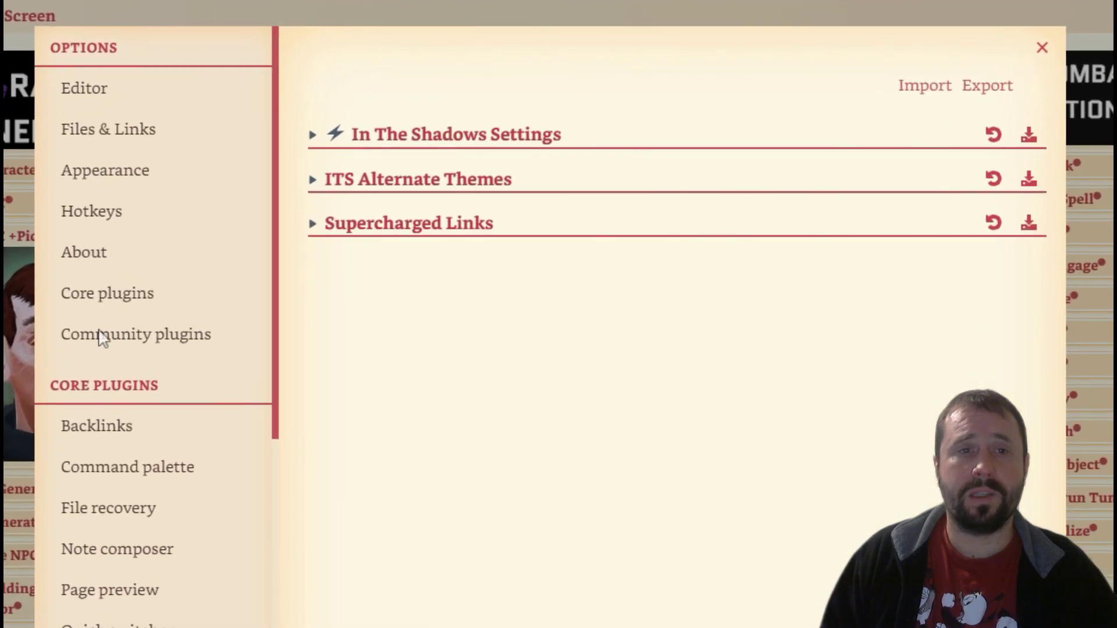
left_click(102, 337)
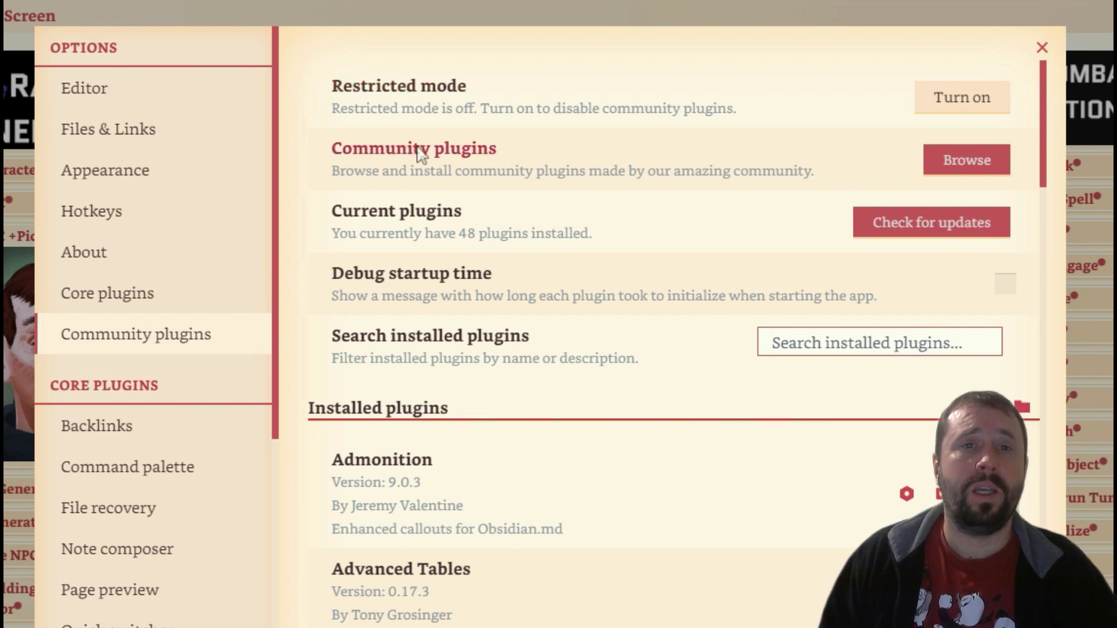
left_click(958, 164)
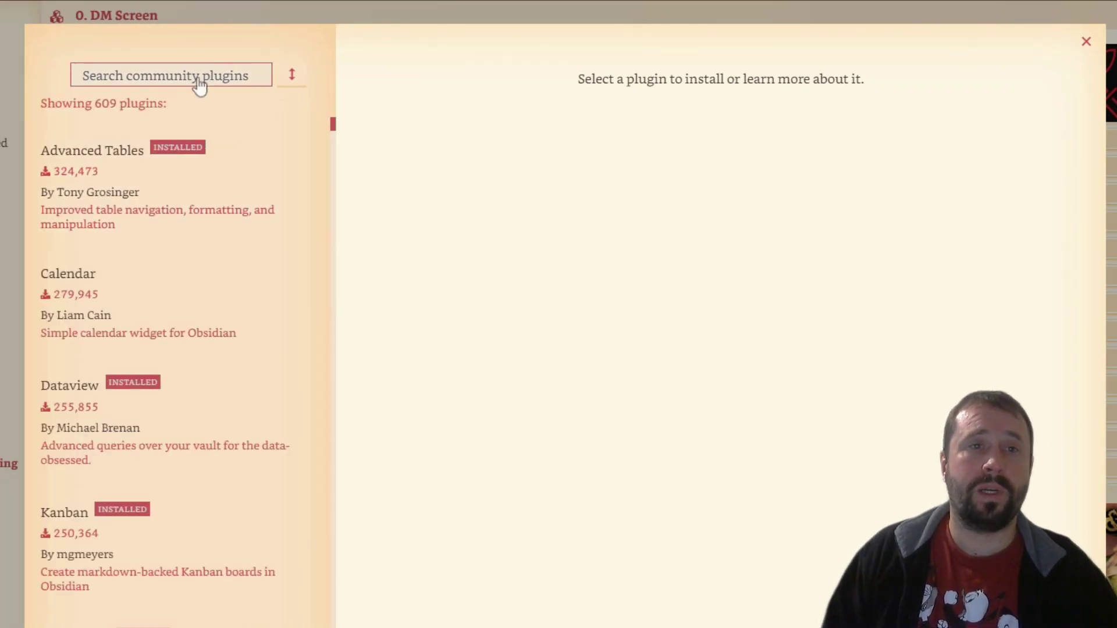
- Search 'Kanba', open the Kanban plugin's page and scroll through its readme
type("Kanban")
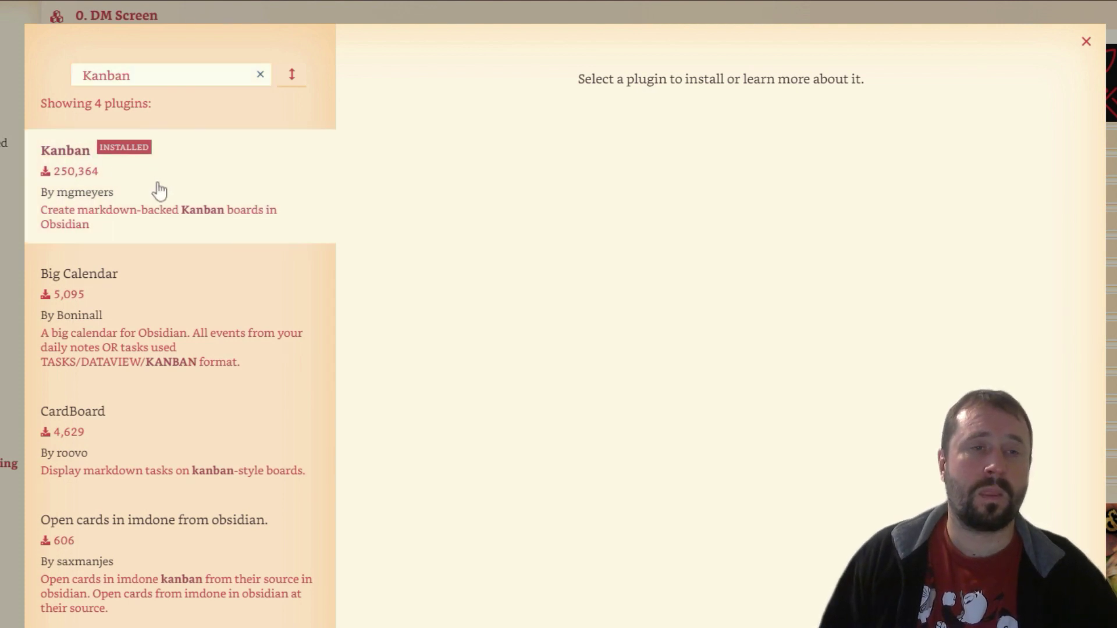
left_click(157, 188)
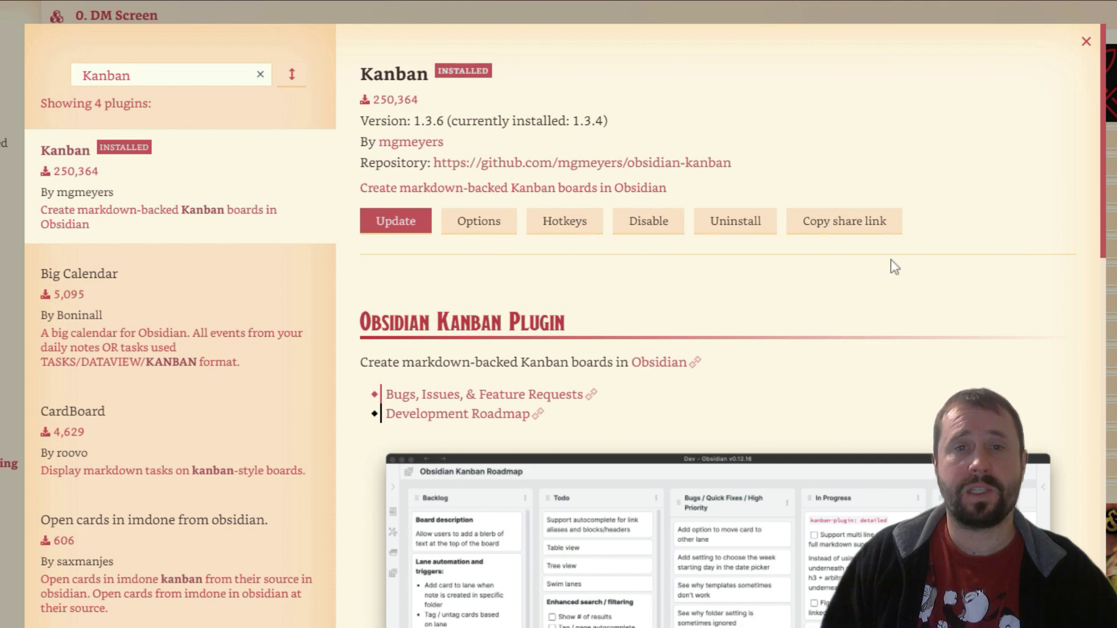
scroll(897, 266, "down", 2)
left_click_drag(1105, 207, 1105, 566)
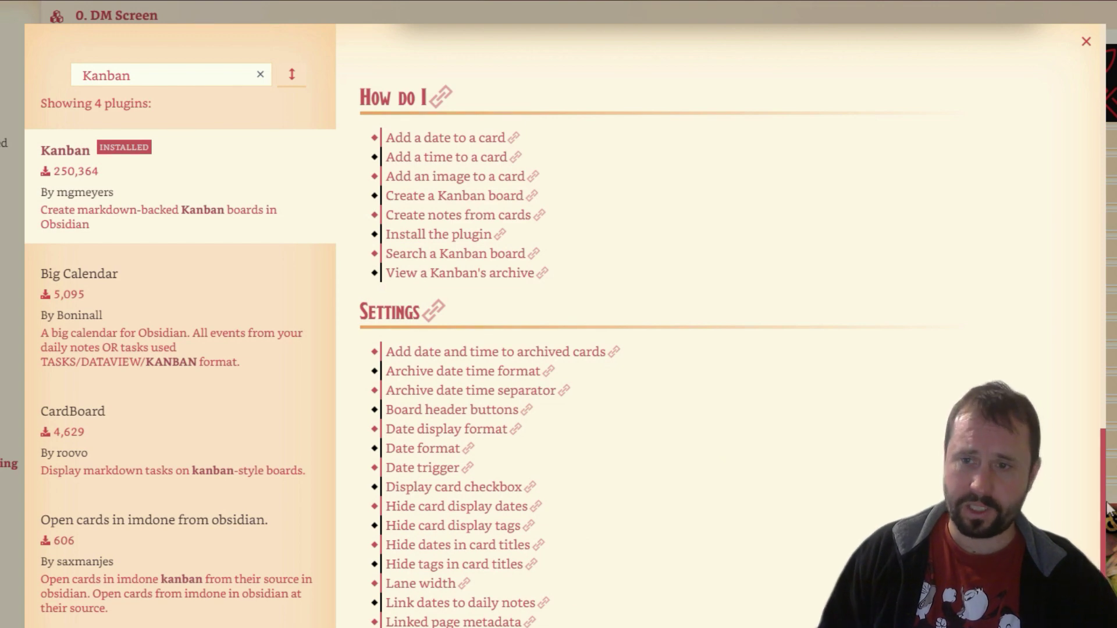
left_click_drag(1103, 509, 1094, 81)
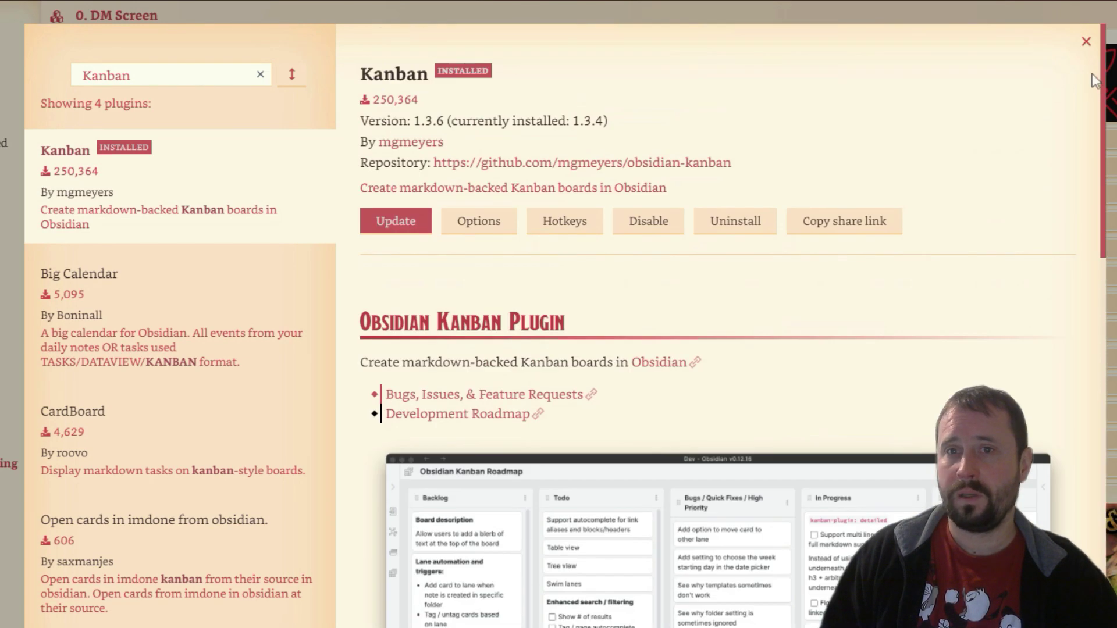
- Scroll through the Kanban plugin's options, then close Settings to return to the DM Screen board
left_click(495, 223)
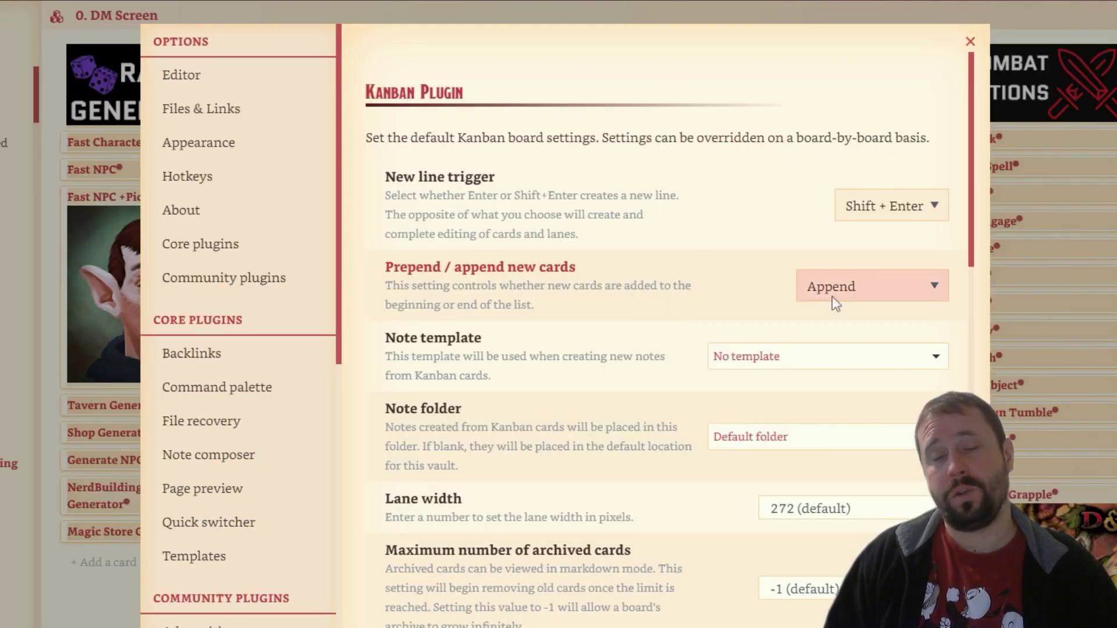
scroll(861, 275, "down", 2)
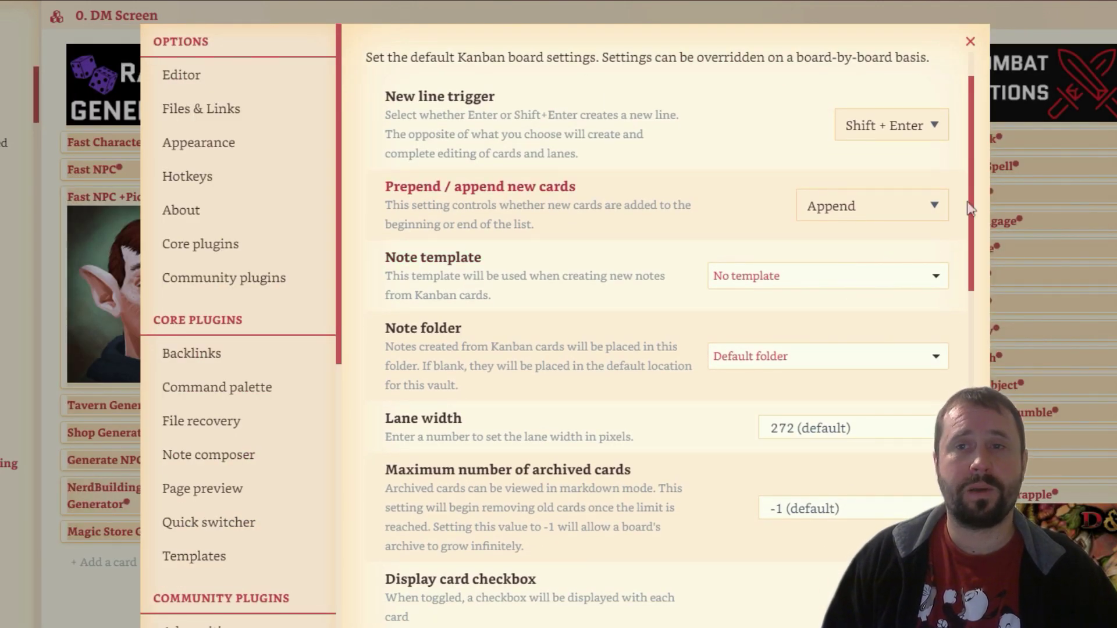
left_click_drag(971, 209, 967, 45)
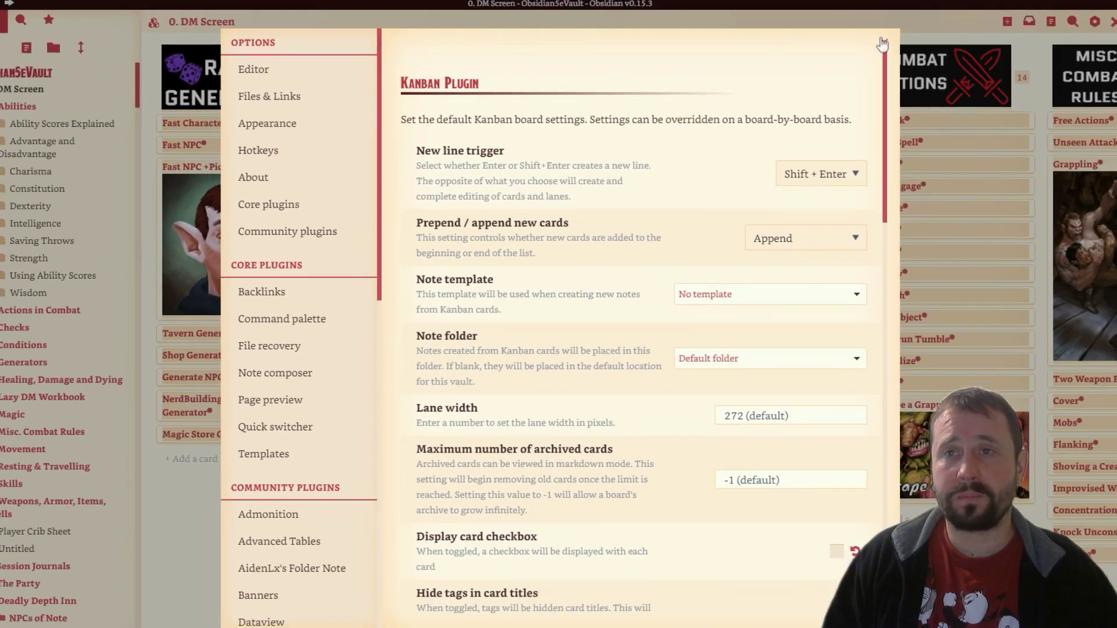
left_click(883, 43)
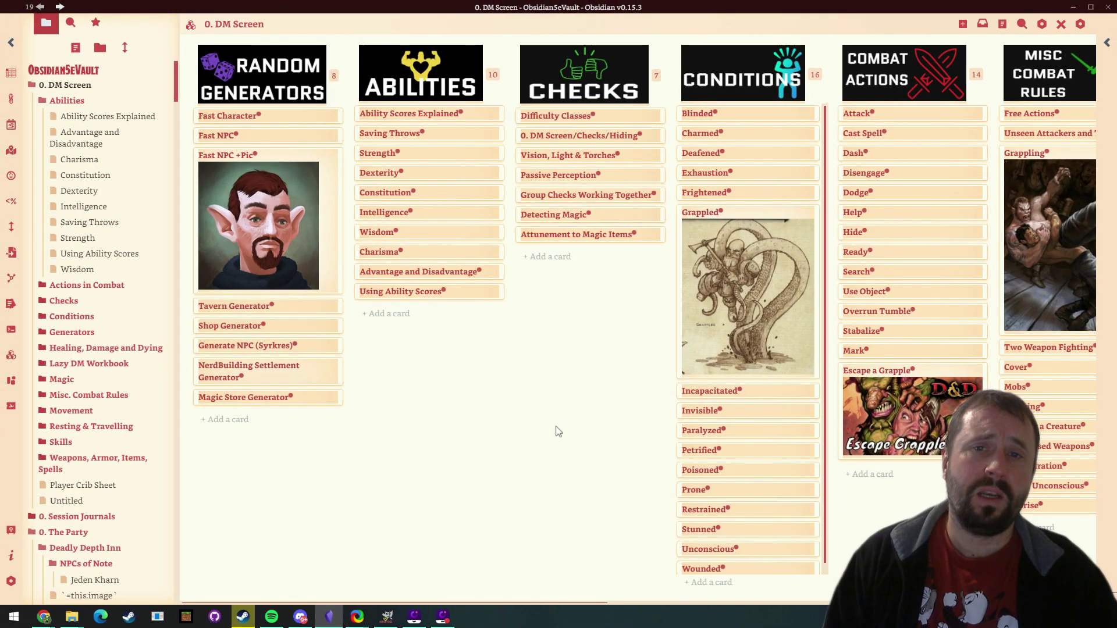
left_click(496, 114)
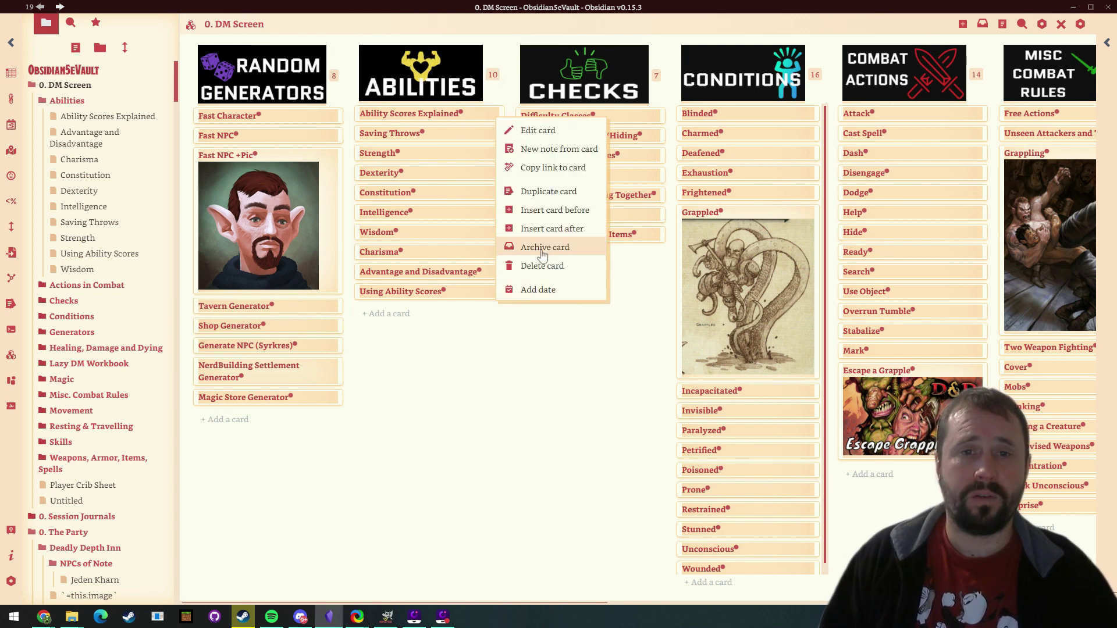
left_click(451, 369)
left_click(495, 192)
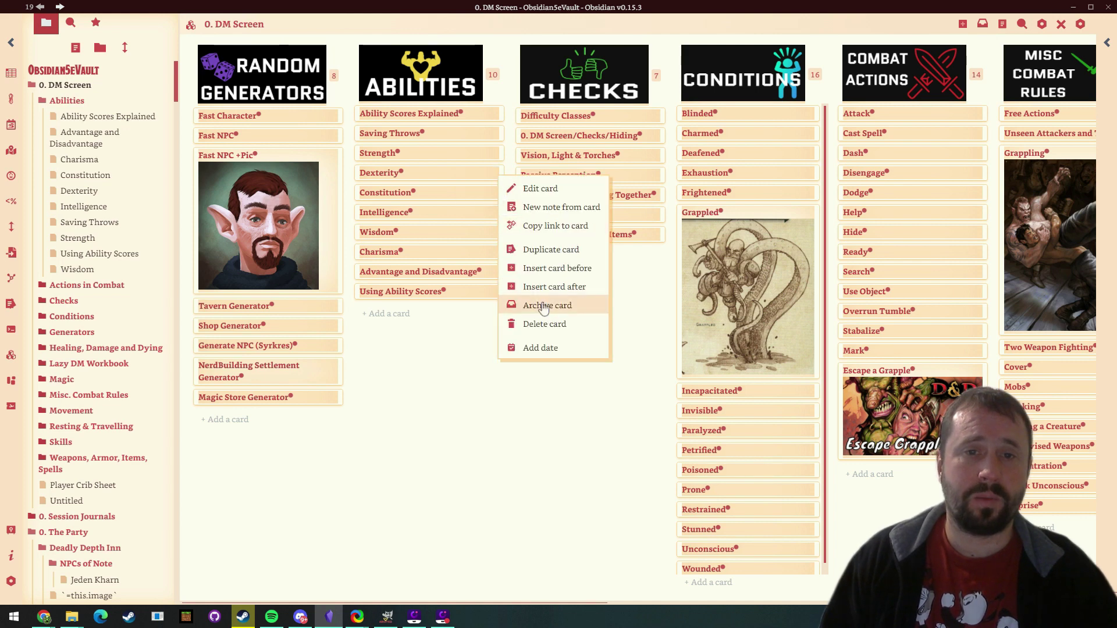
left_click(523, 479)
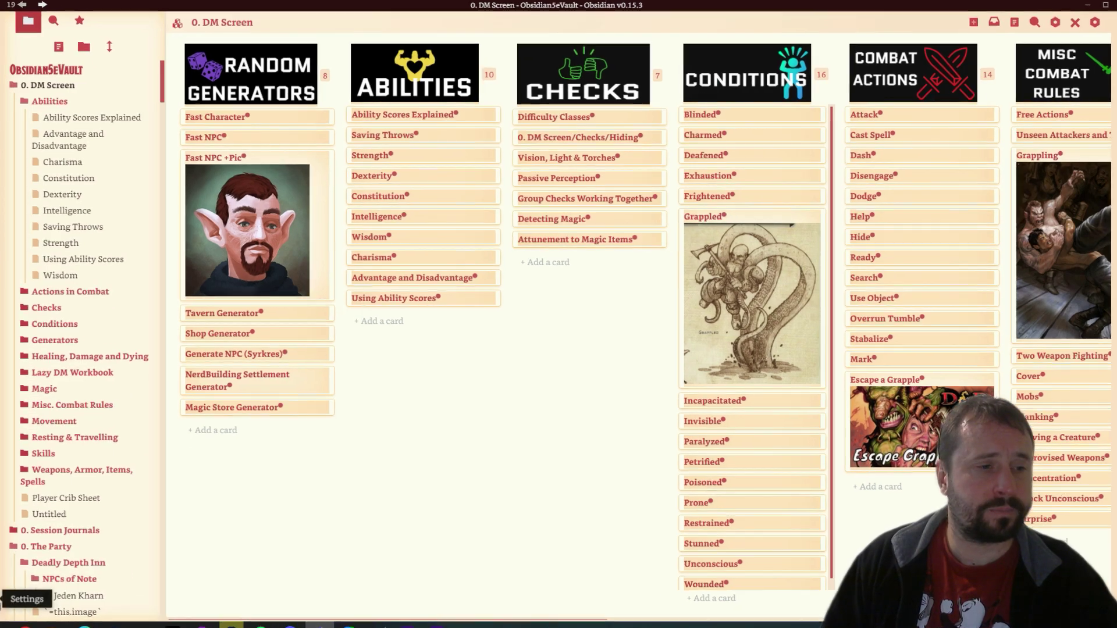
- Go to Settings > Community plugins, scroll to Kanban and open its details page
left_click(11, 581)
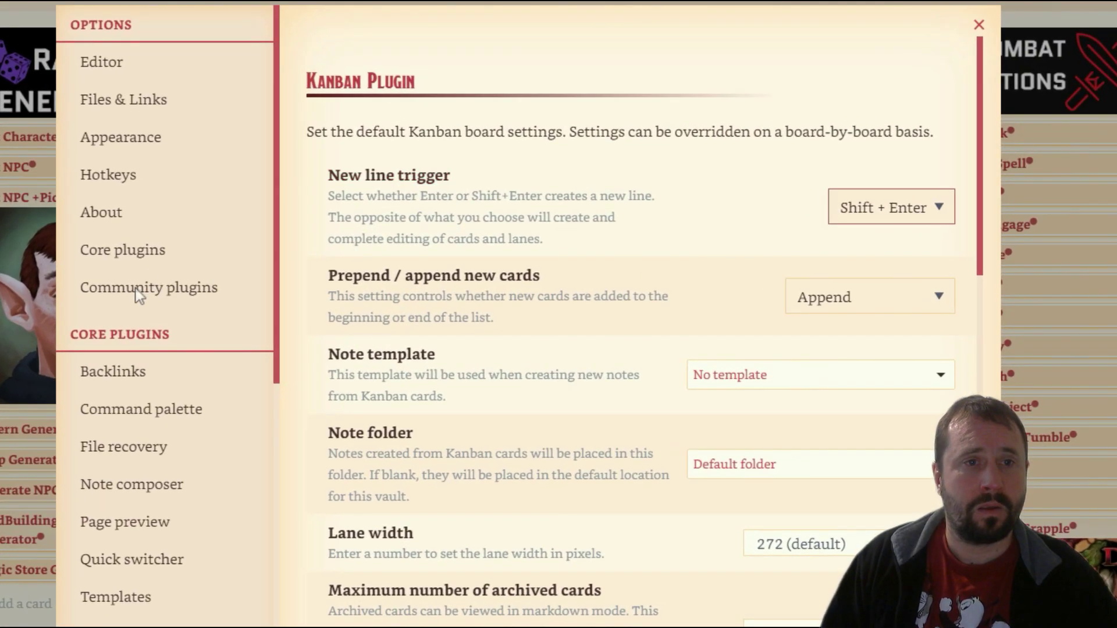
left_click(207, 262)
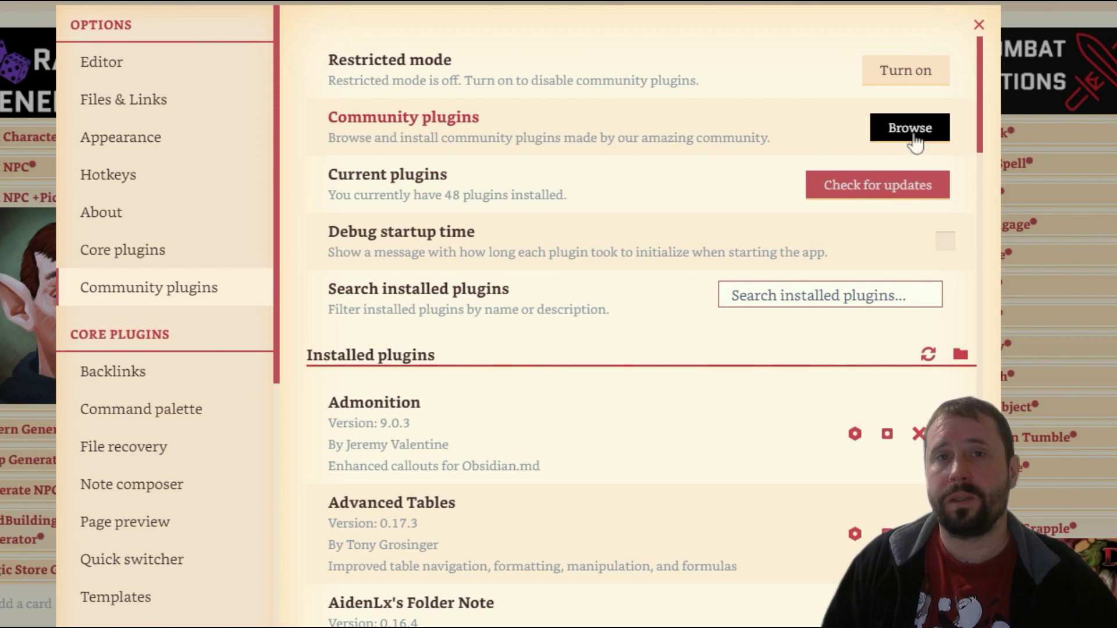
scroll(608, 452, "down", 20)
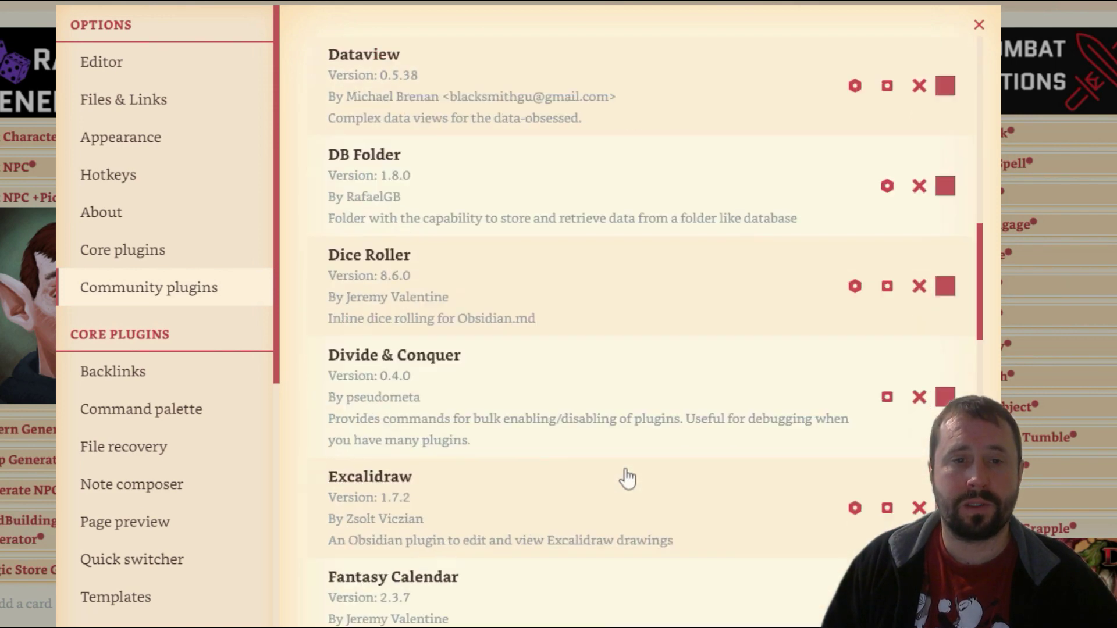
scroll(587, 469, "down", 20)
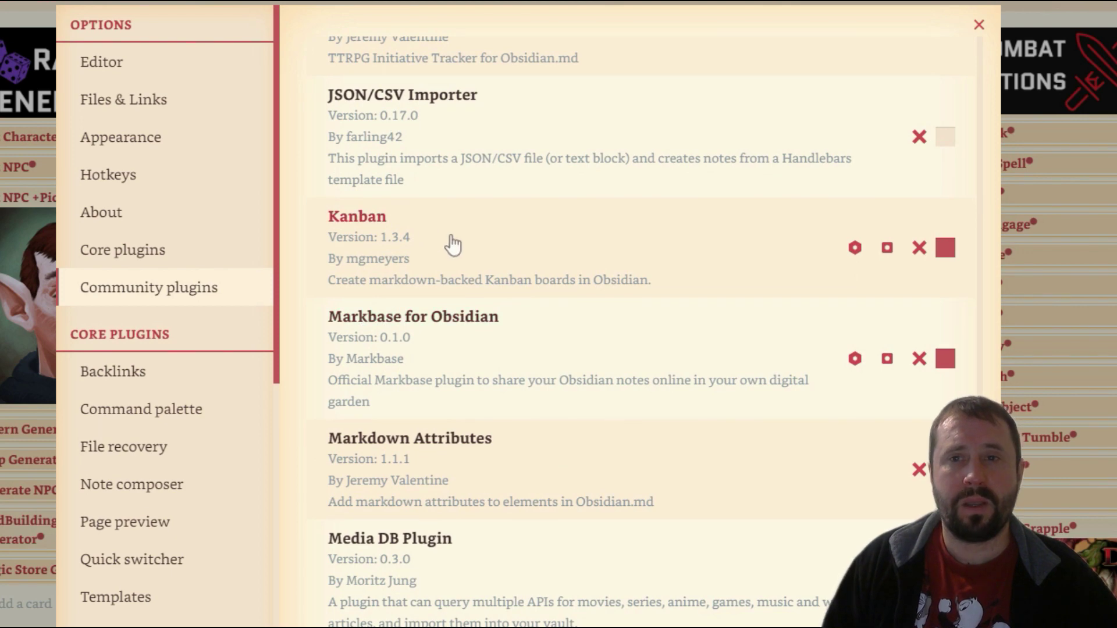
left_click(453, 244)
- Scroll the Kanban readme to the How do I list and open 'Create a Kanban board'
scroll(987, 335, "down", 2)
scroll(982, 337, "down", 4)
scroll(321, 185, "down", 11)
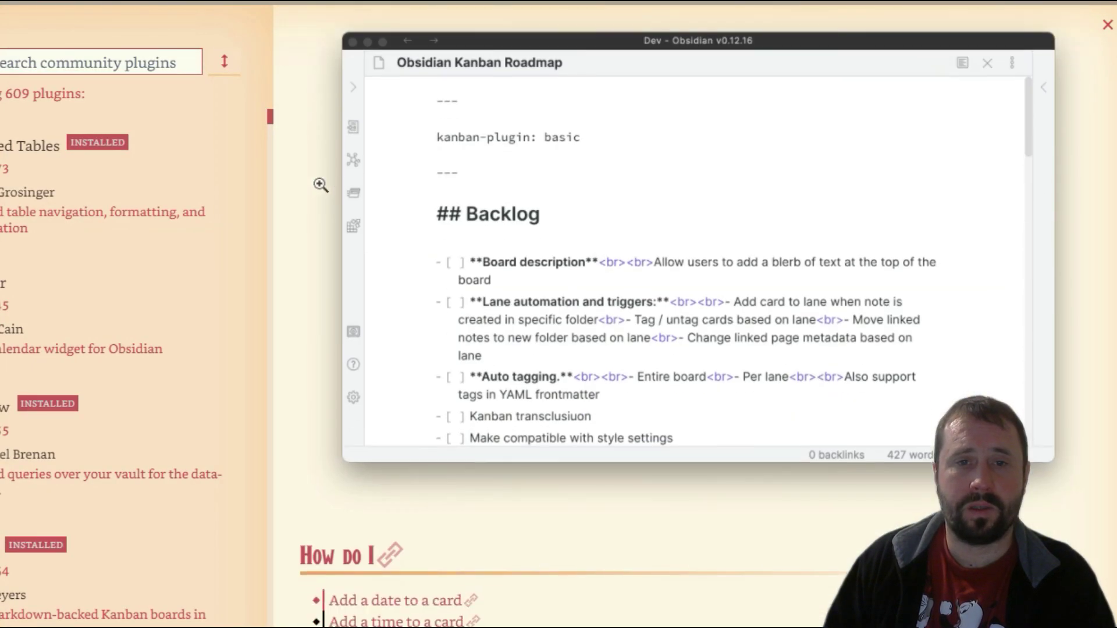
scroll(321, 185, "down", 3)
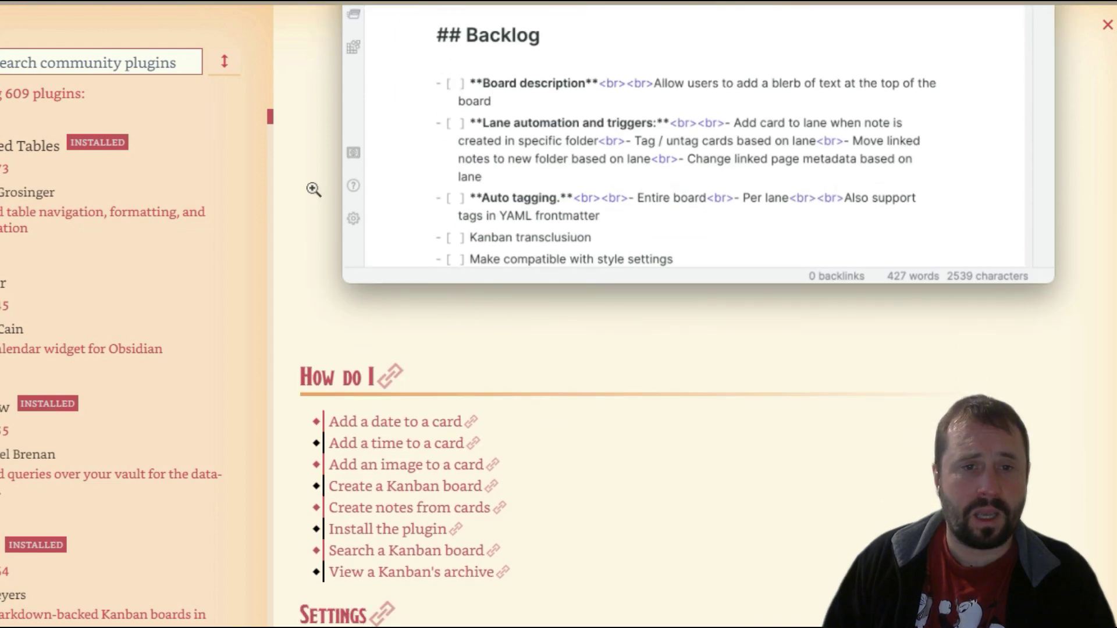
left_click(377, 486)
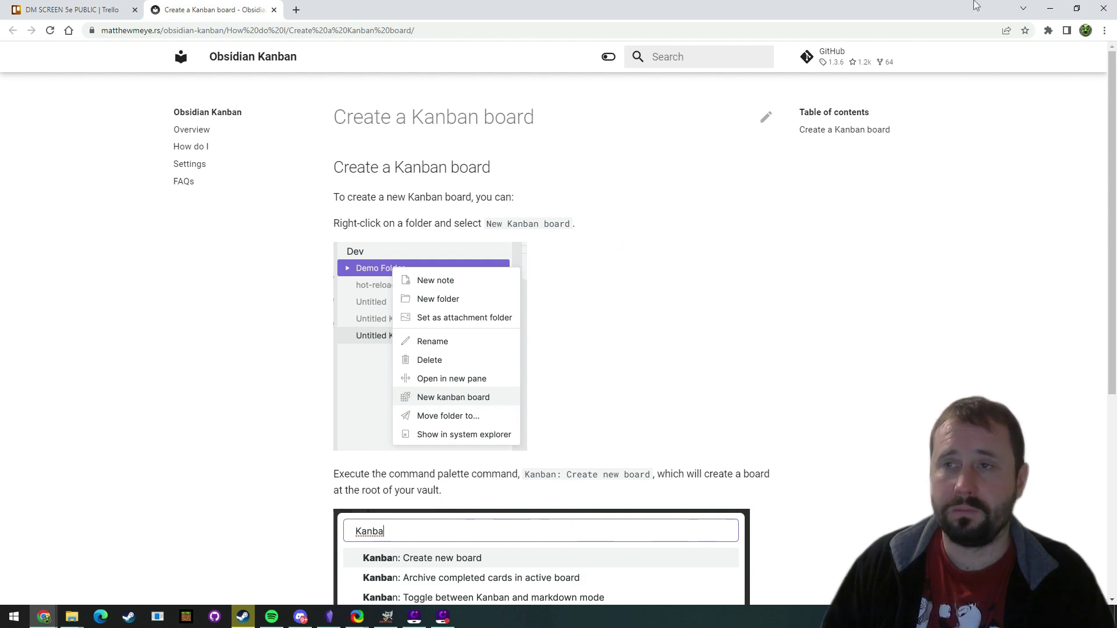
- After reading the 'Create a Kanban board' guide, minimize Chrome to return to Obsidian
left_click(1052, 8)
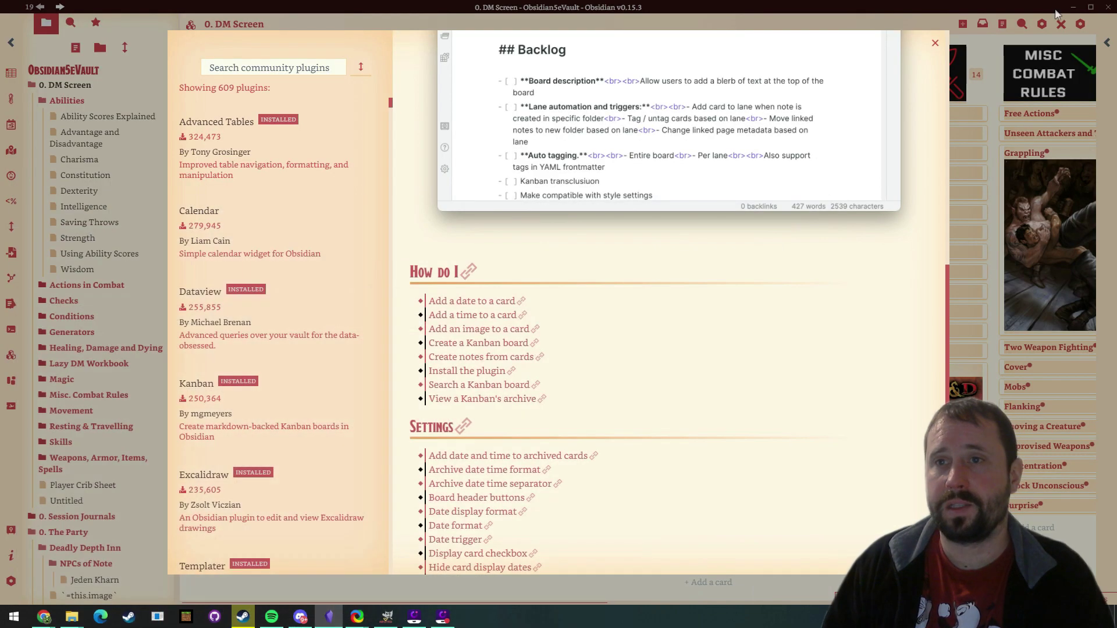
- Close Settings and create a new Kanban board in the Abilities folder
left_click(951, 182)
left_click(989, 179)
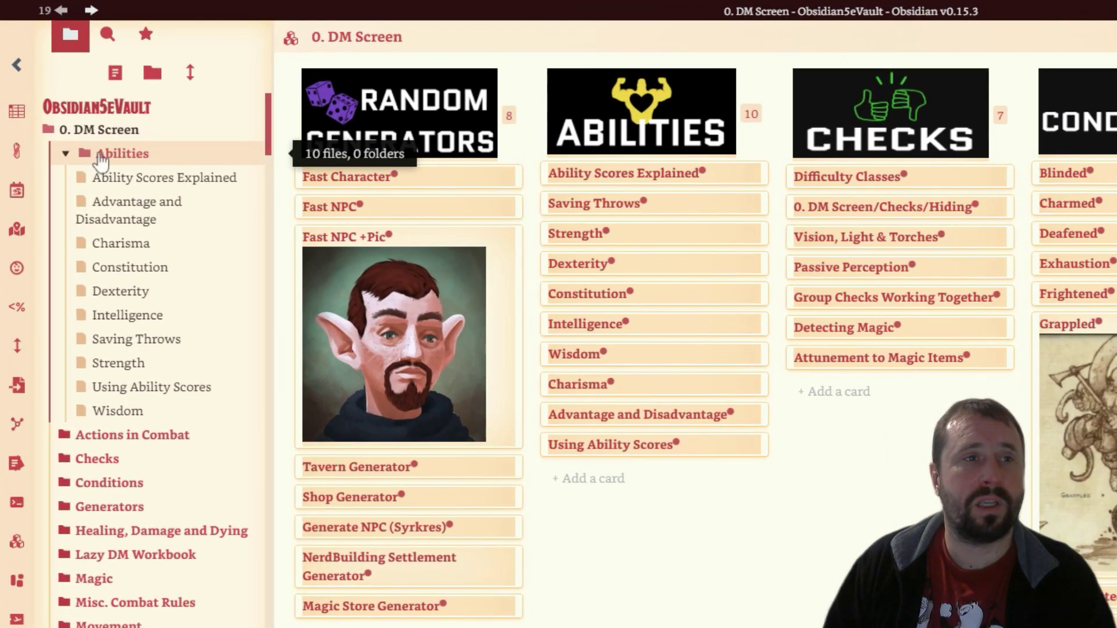
right_click(101, 162)
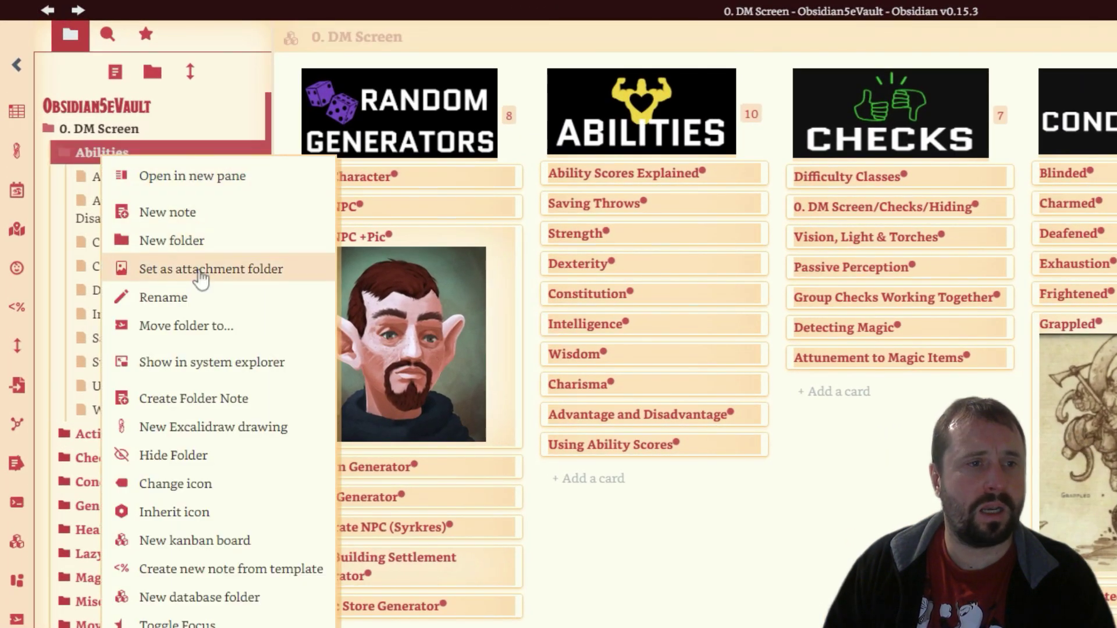
left_click(229, 552)
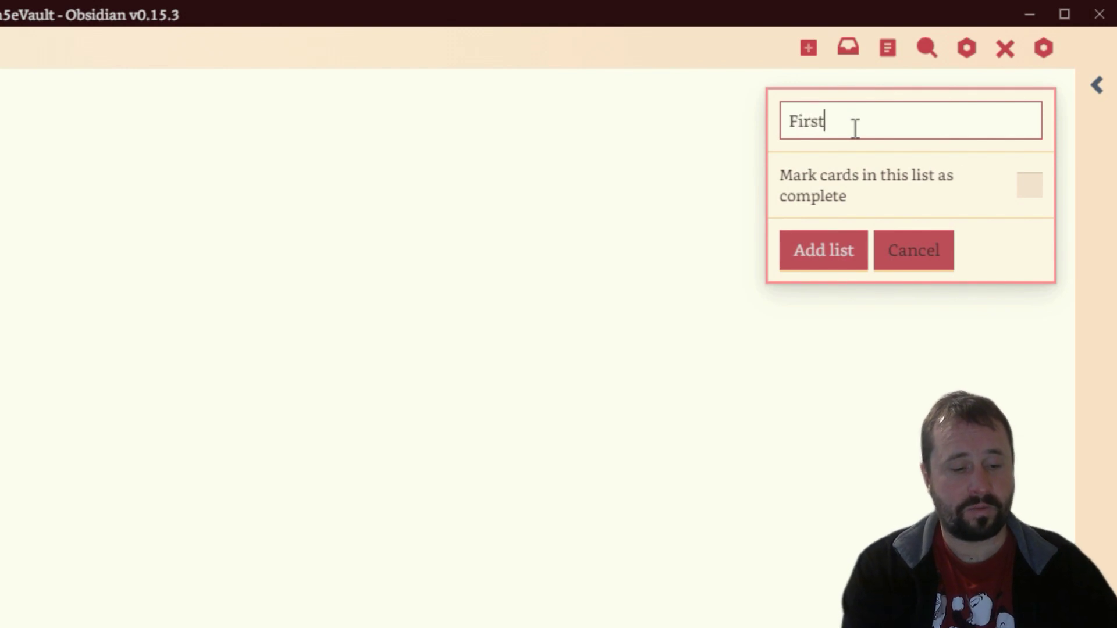
- Add lanes named First List and Second List to the new board
key("Return")
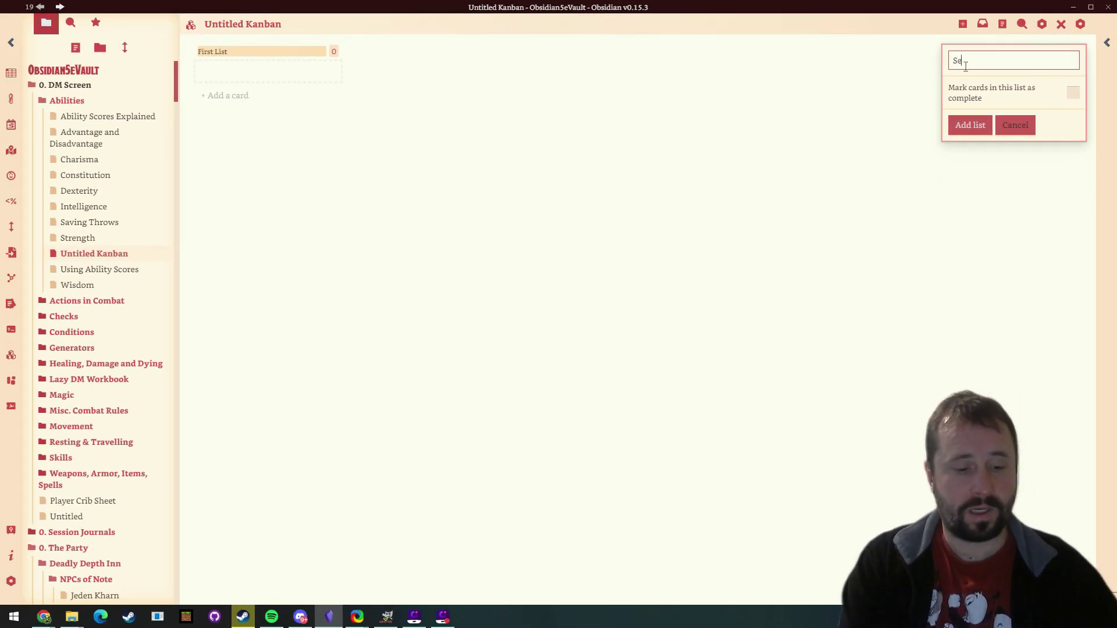
type("Second List")
key("Return")
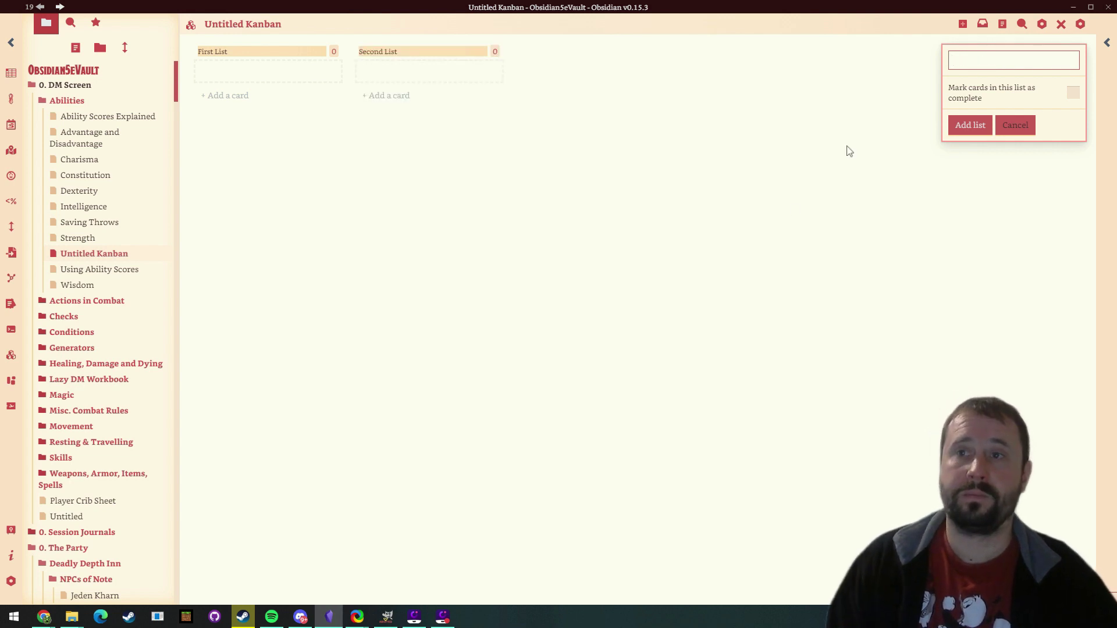
key("Escape")
- Add a card named Card 1 to First List
left_click(224, 96)
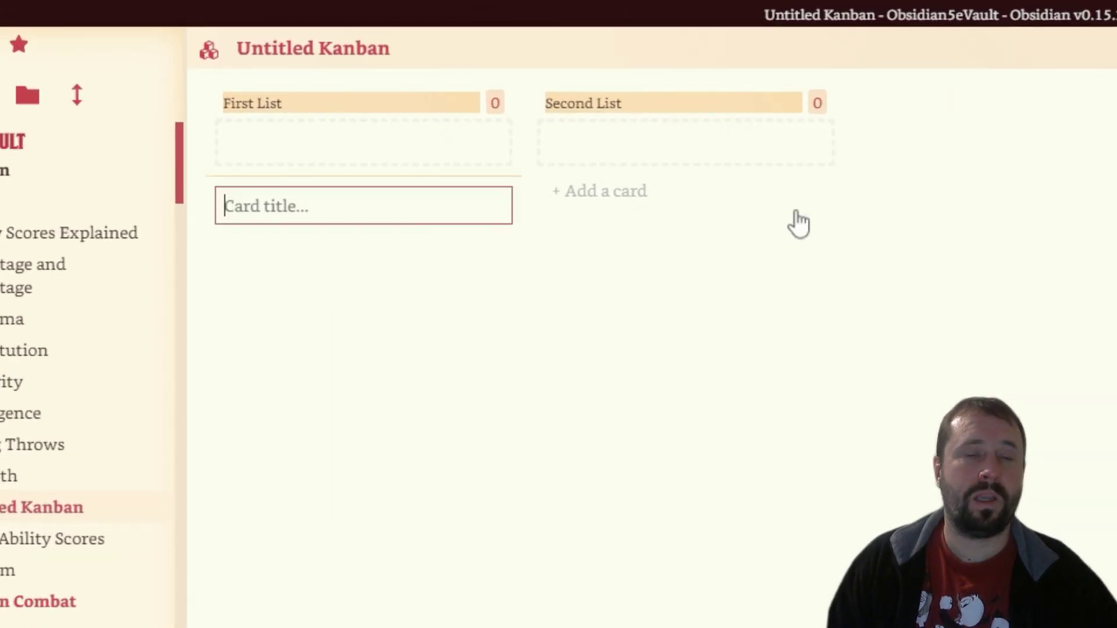
type("Card 1")
key("Return")
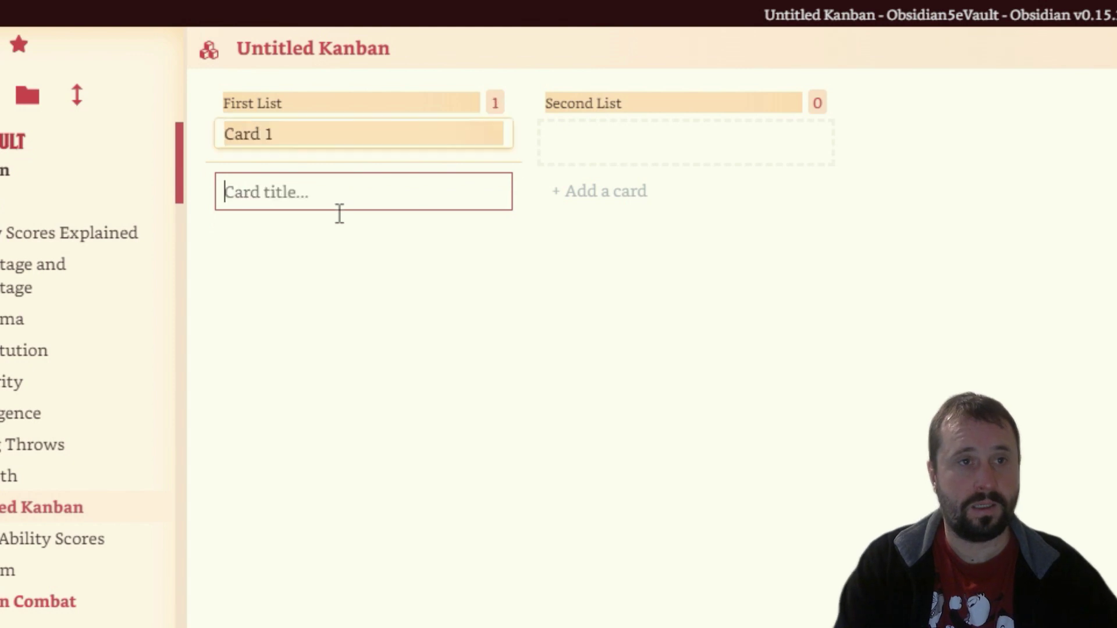
- Add Card 2 and Card 3 to Second List
left_click(576, 195)
type("C")
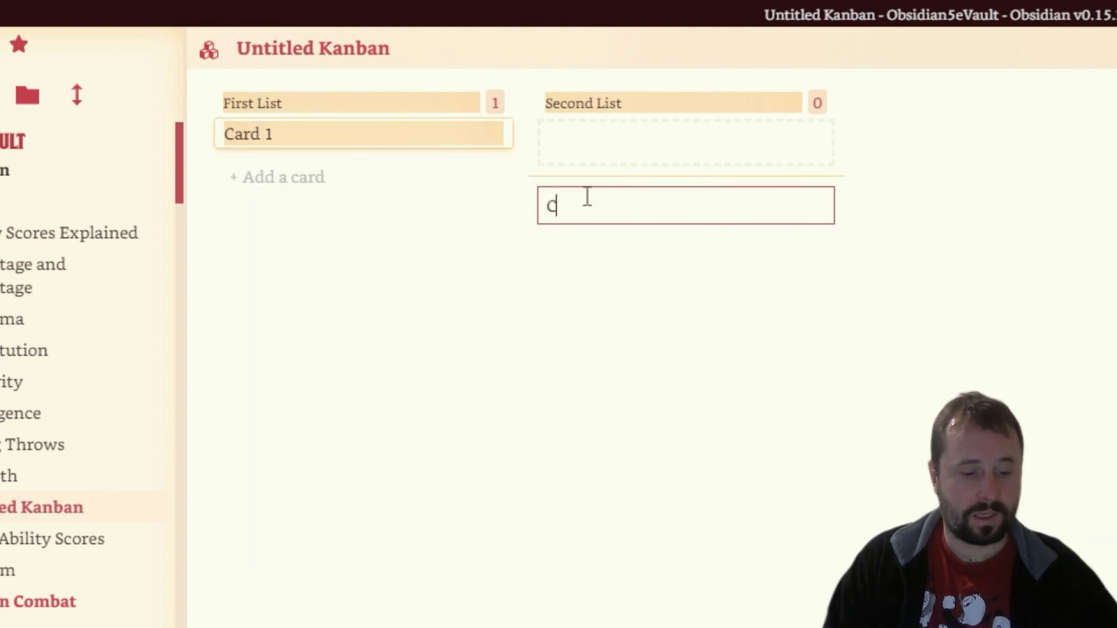
type("ard 2")
key("Return")
left_click(704, 321)
left_click(615, 168)
type("Card 3")
key("Return")
left_click(654, 436)
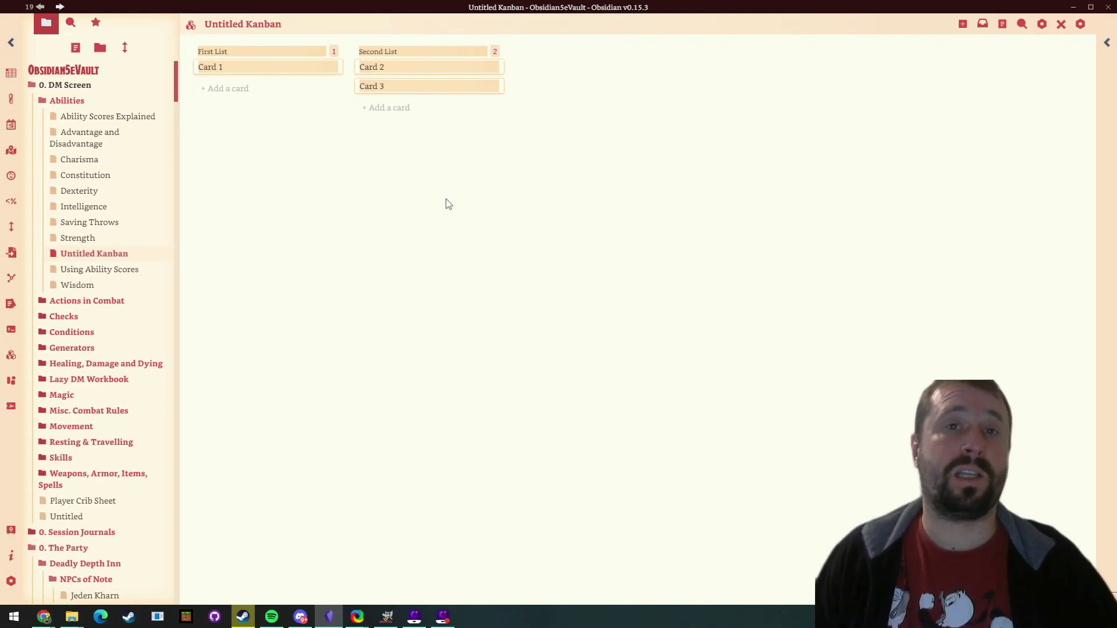
- Drag Card 2 into First List below Card 3, leaving Card 1 alone in Second List
right_click(67, 100)
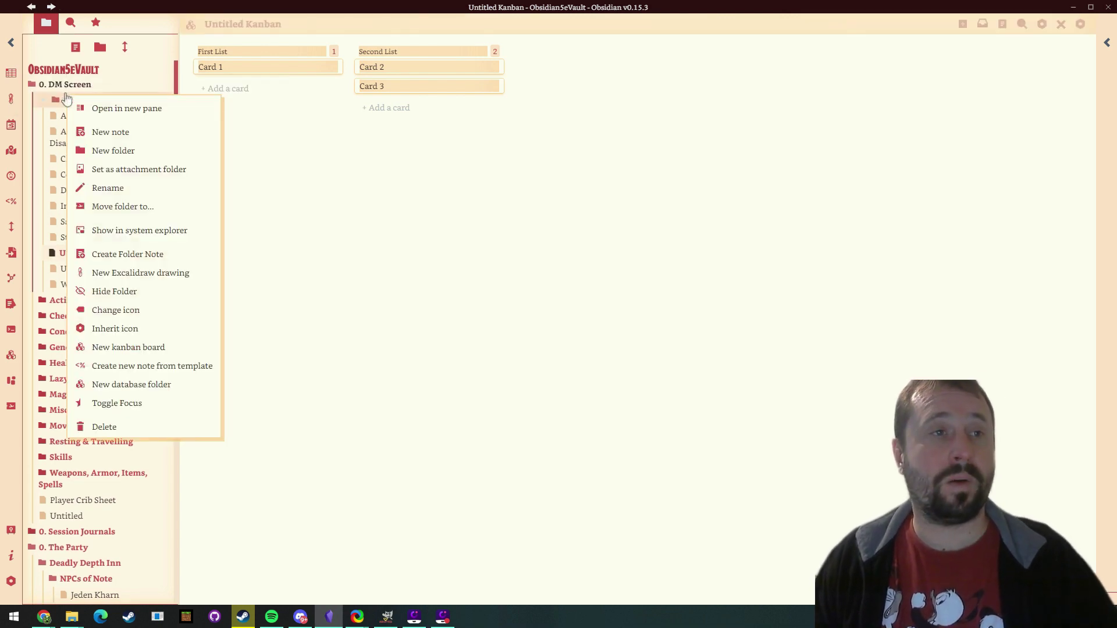
left_click(350, 297)
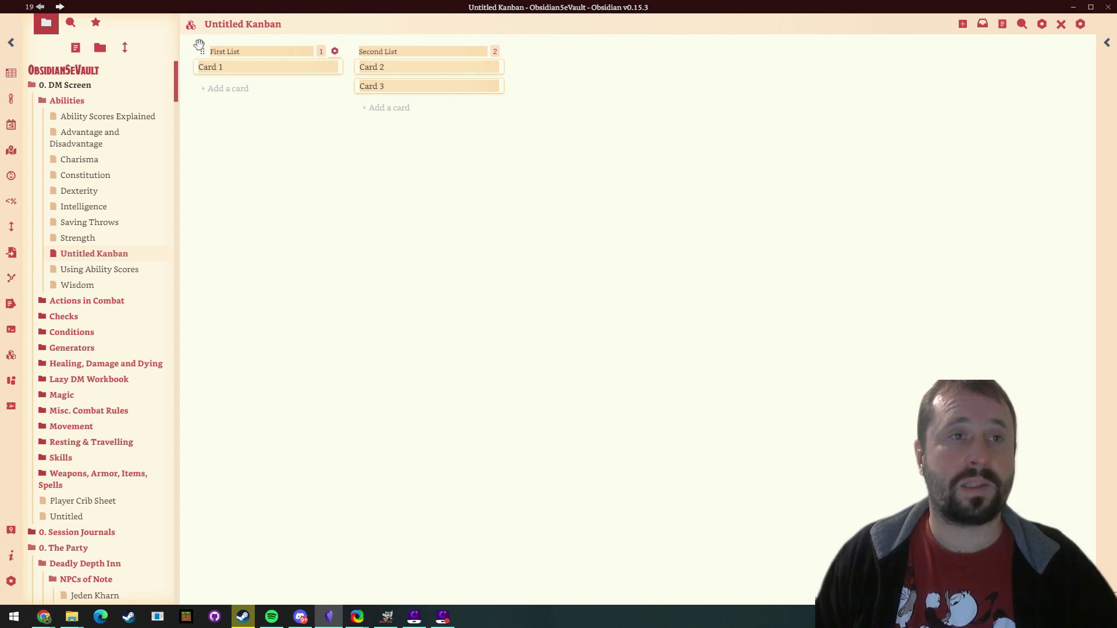
mouse_move(202, 50)
left_mouse_down()
mouse_move(474, 55)
mouse_move(279, 53)
mouse_move(237, 70)
mouse_move(191, 49)
left_mouse_up()
left_click_drag(390, 71, 387, 97)
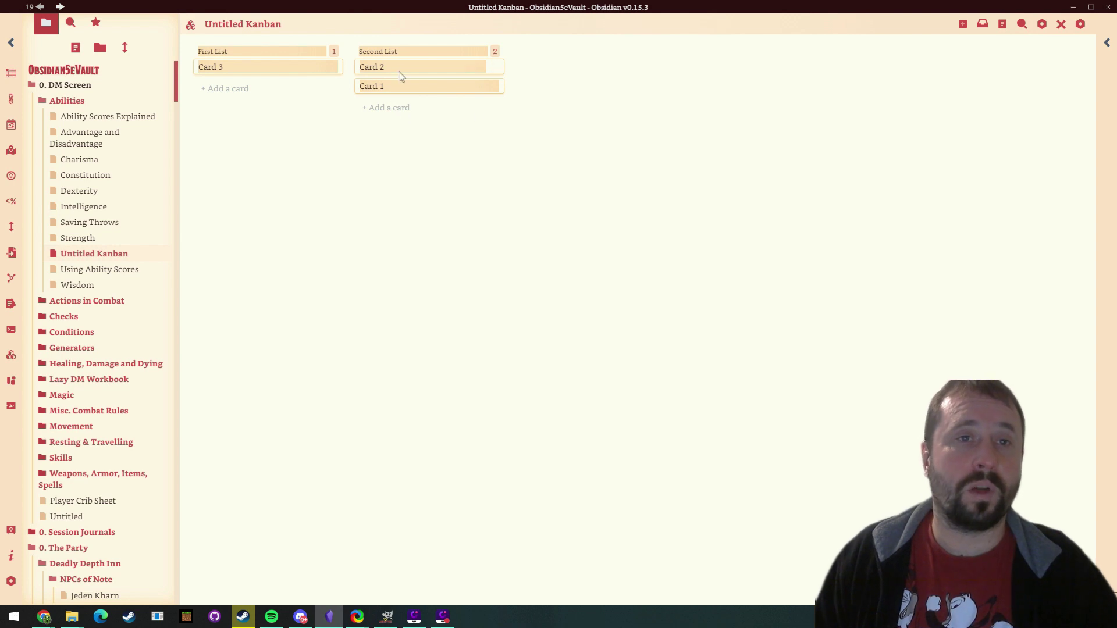
left_click_drag(425, 63, 237, 87)
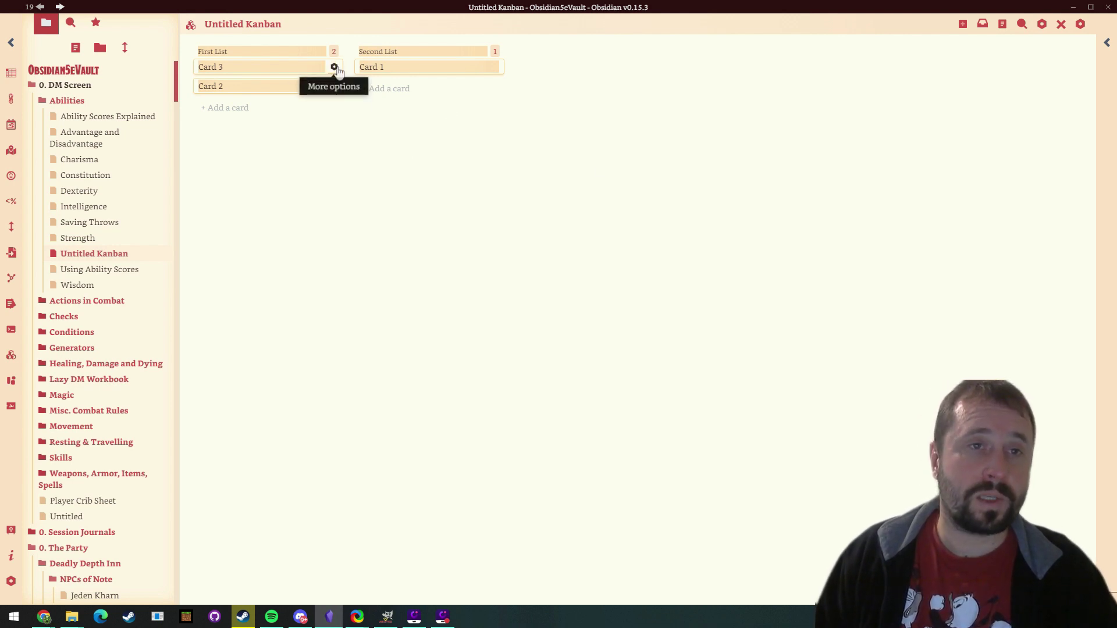
- Edit Card 3 to embed the Cat.png image with a ![[Cat.png]] link
left_click(334, 67)
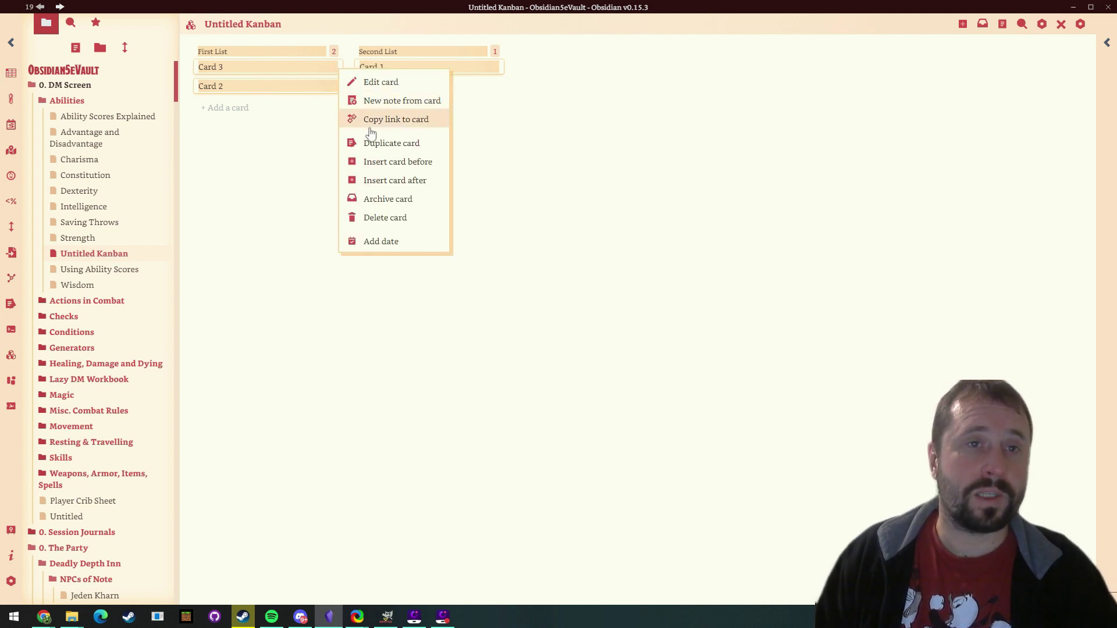
left_click(373, 83)
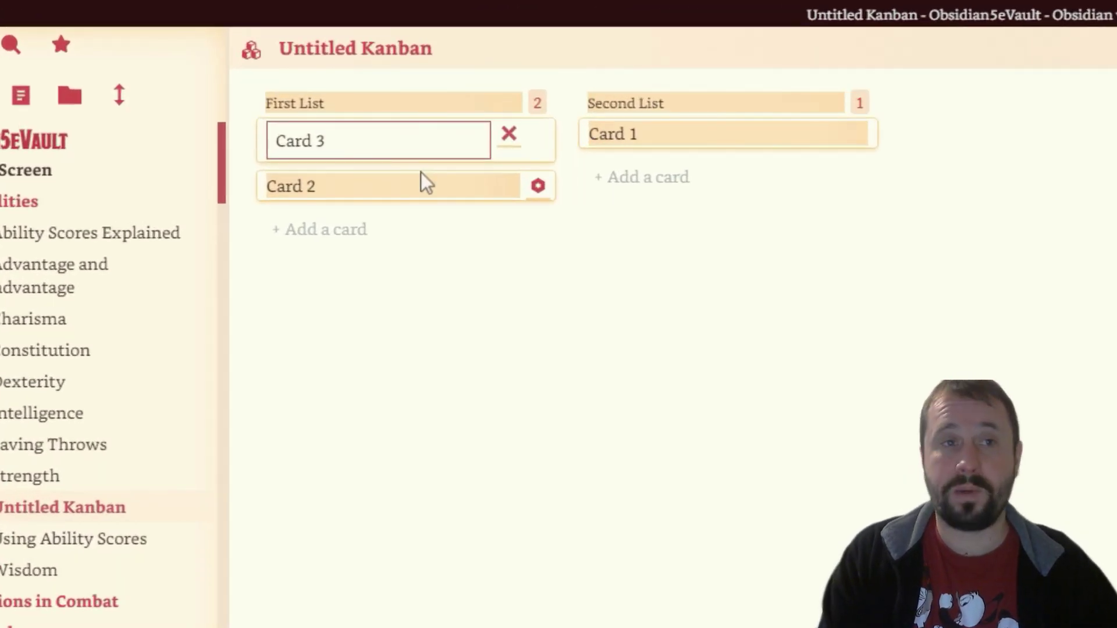
type("![[")
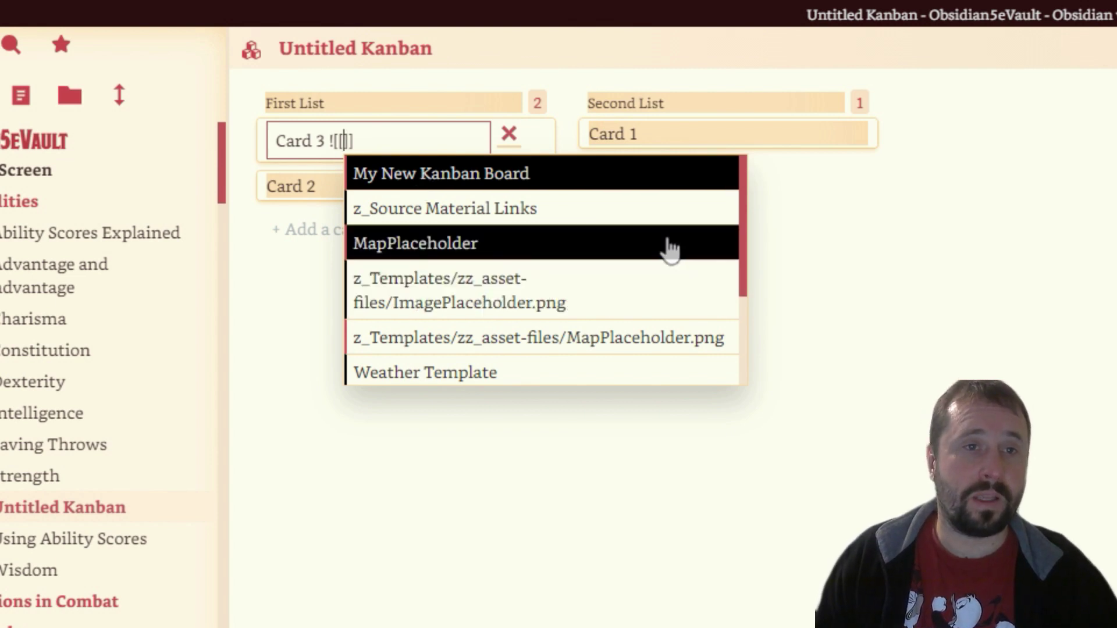
scroll(668, 249, "down", 3)
type("ca")
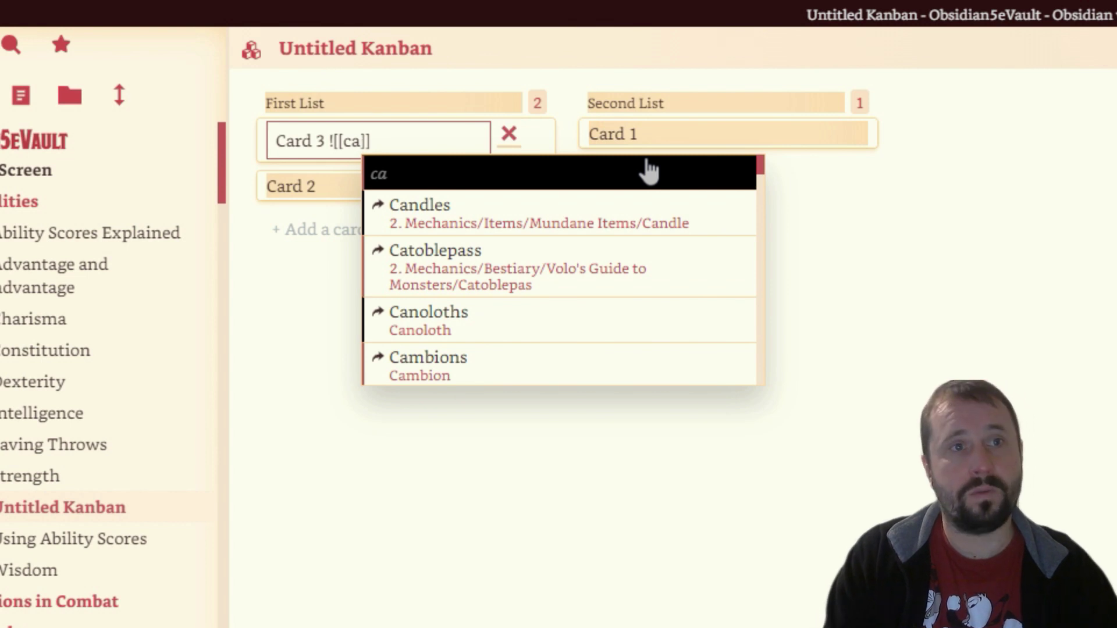
type("t")
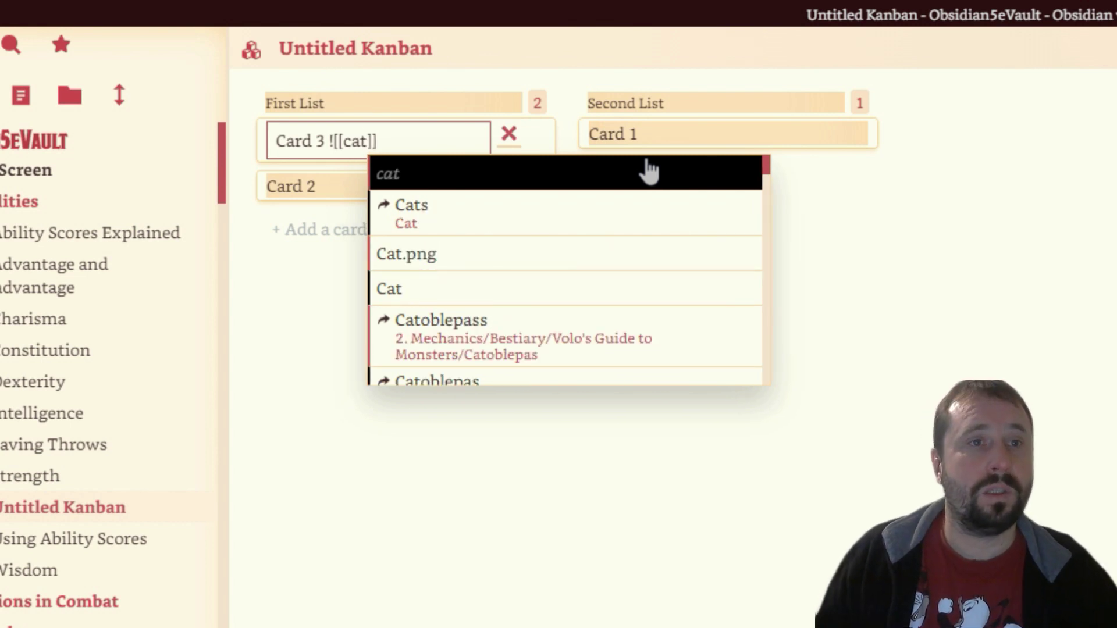
left_click(446, 262)
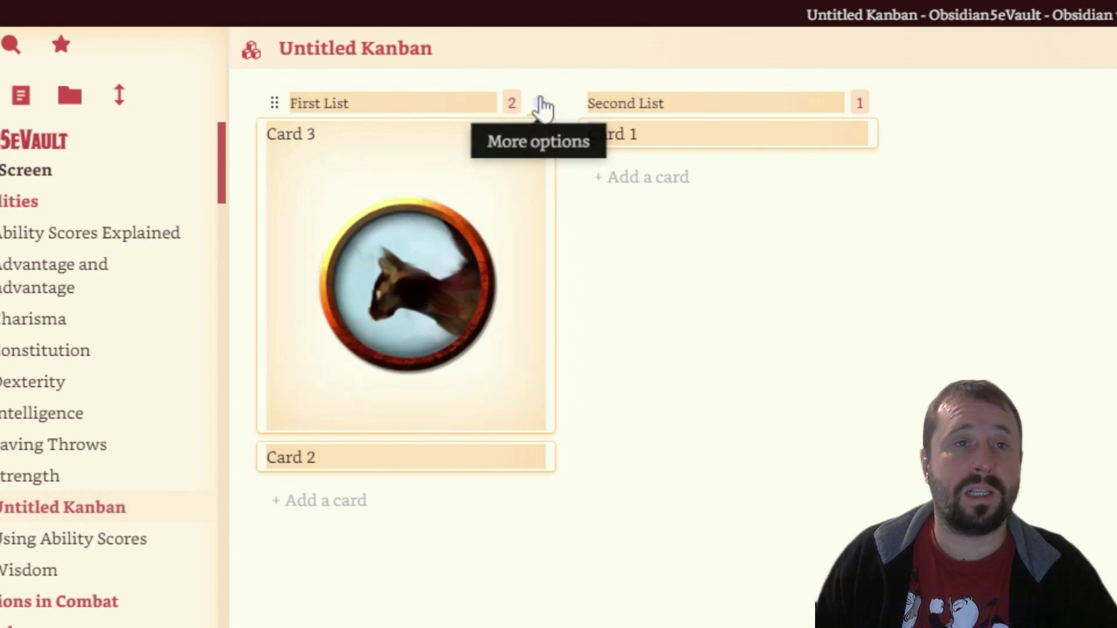
- Append ![[Goblin.png]] to the Second List title and commit it so the goblin picture shows
left_click(862, 102)
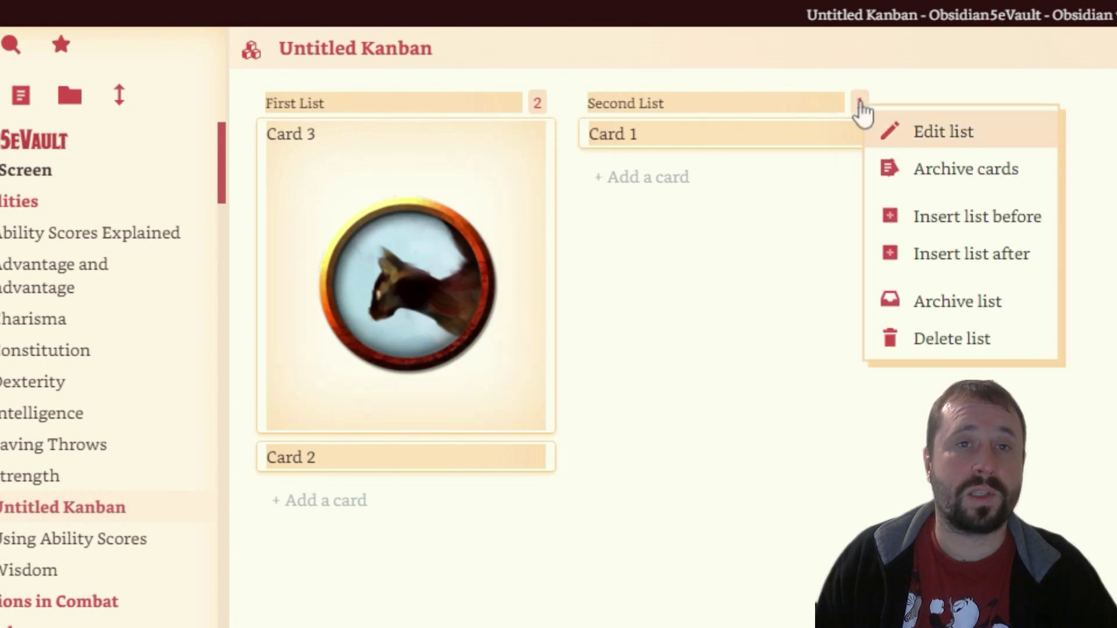
left_click(929, 134)
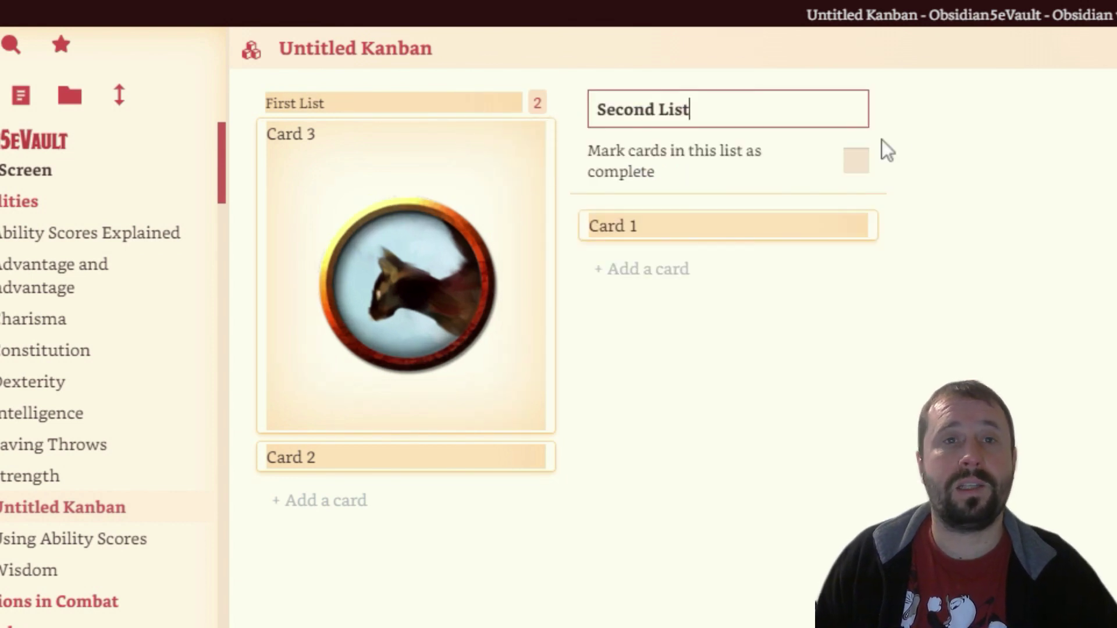
type("![[")
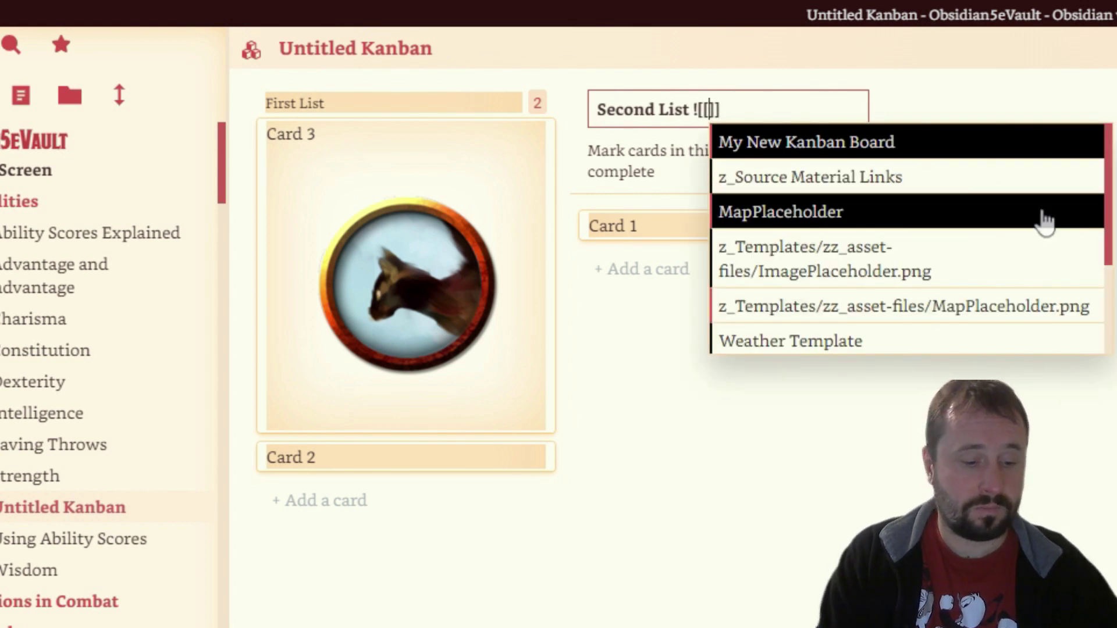
type("grapp")
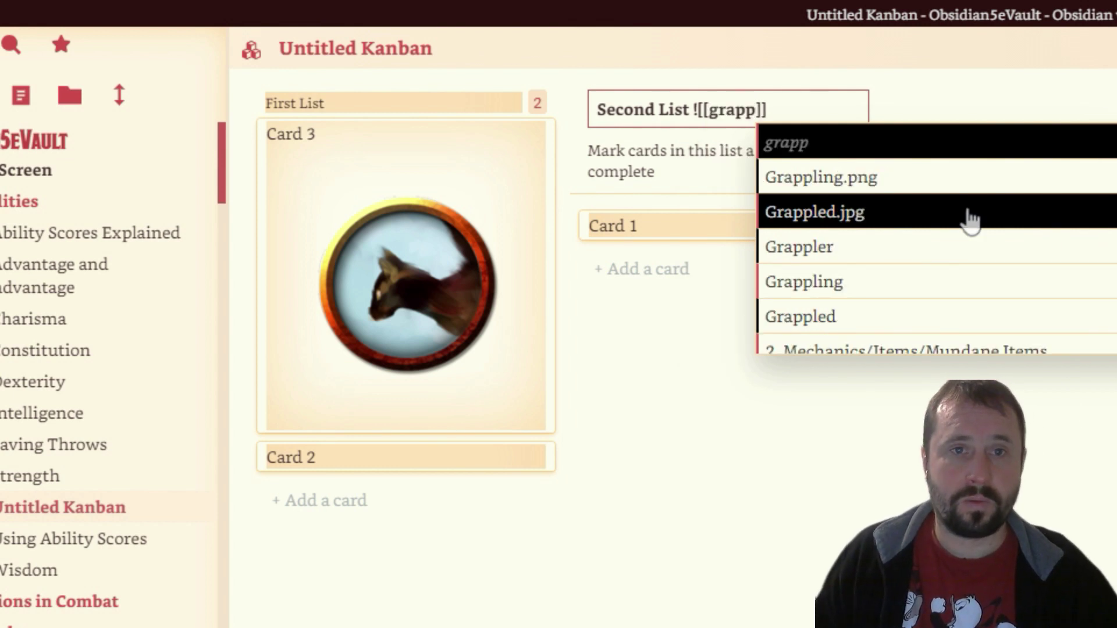
scroll(1033, 259, "down", 3)
scroll(1033, 259, "up", 4)
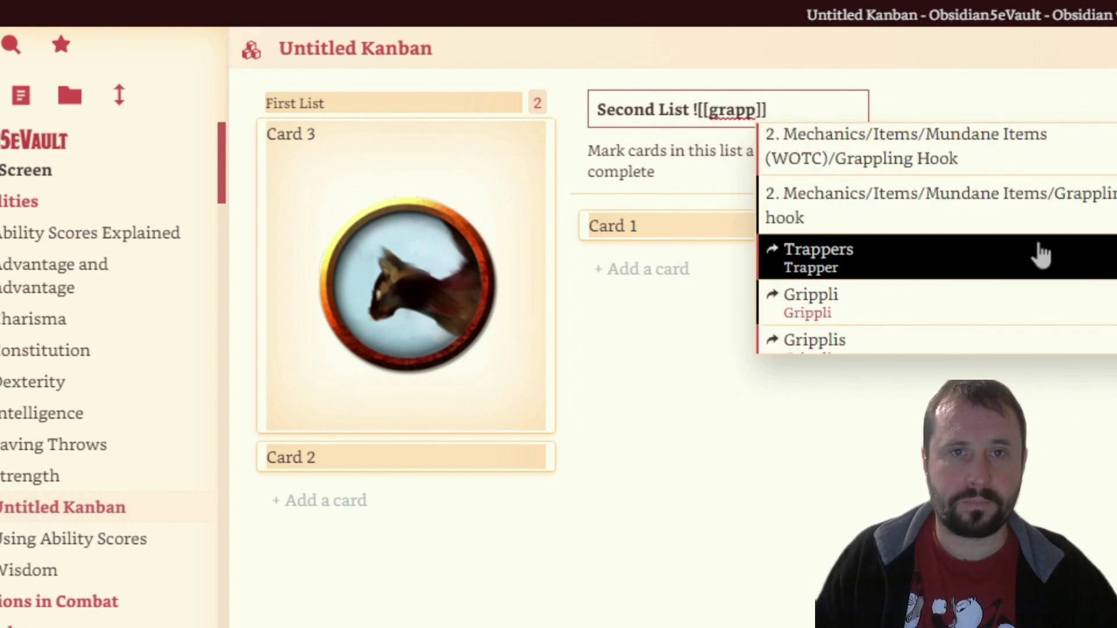
key("BackSpace")
key("BackSpace")
key("BackSpace")
key("BackSpace")
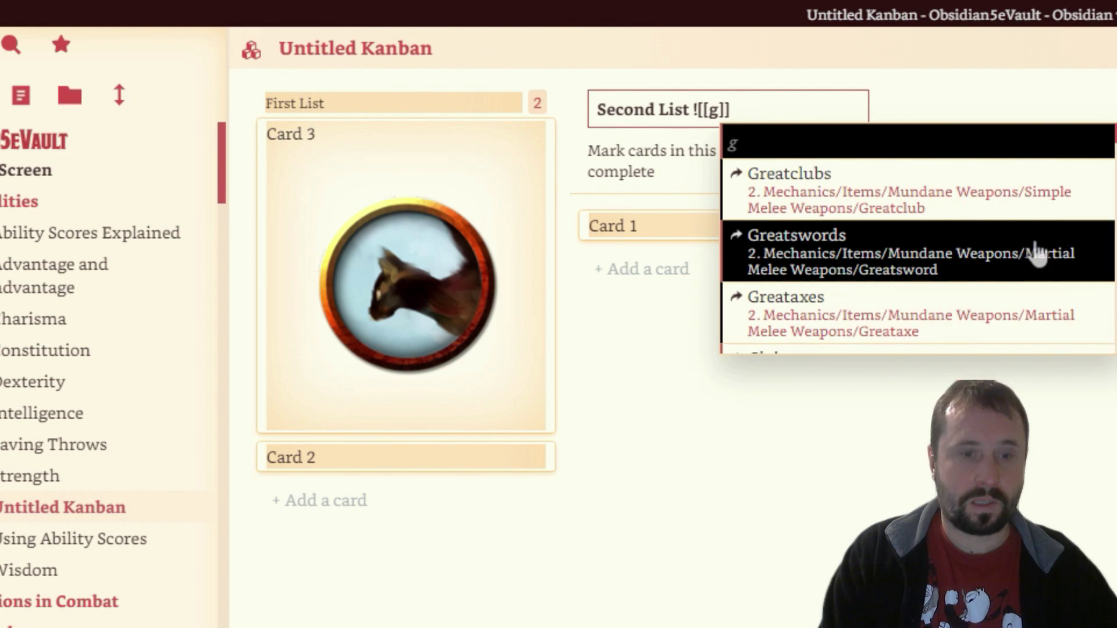
type("oblin")
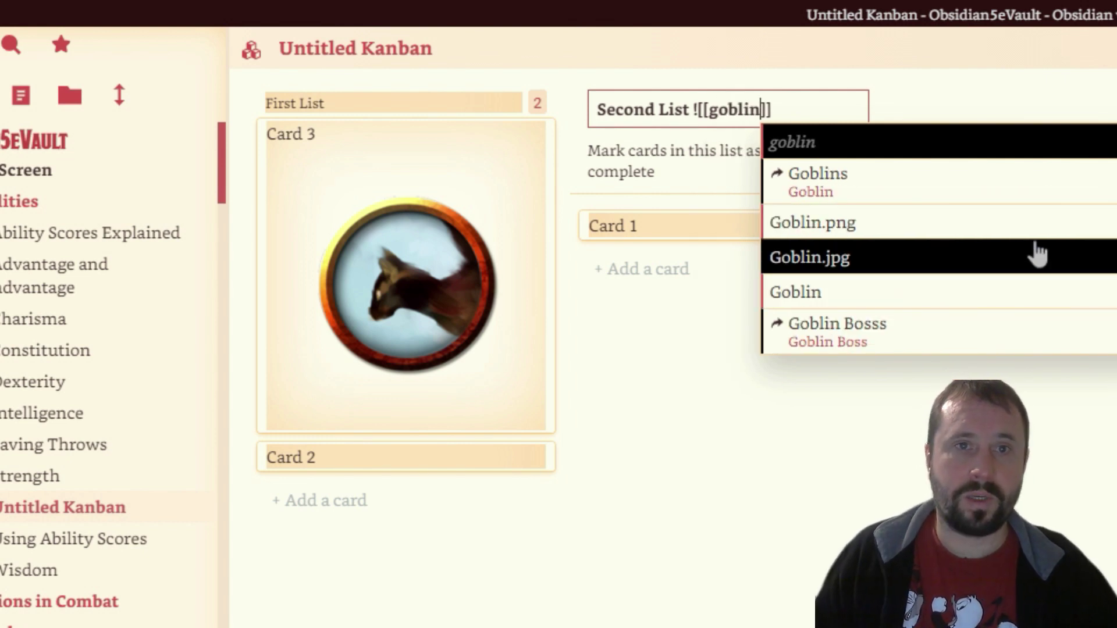
left_click(918, 235)
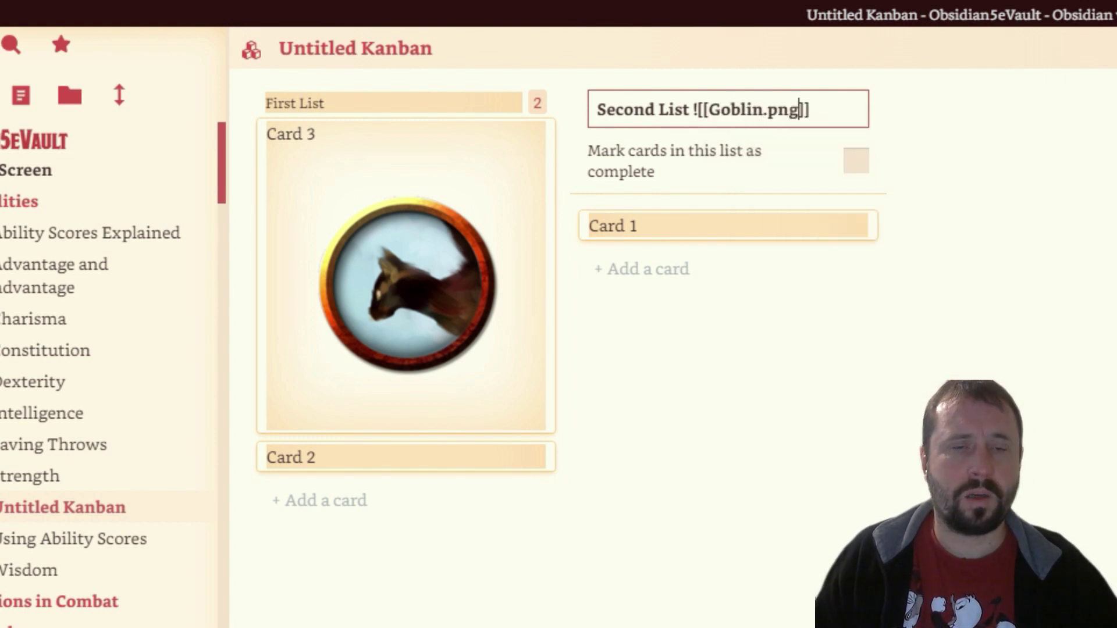
mouse_move(796, 135)
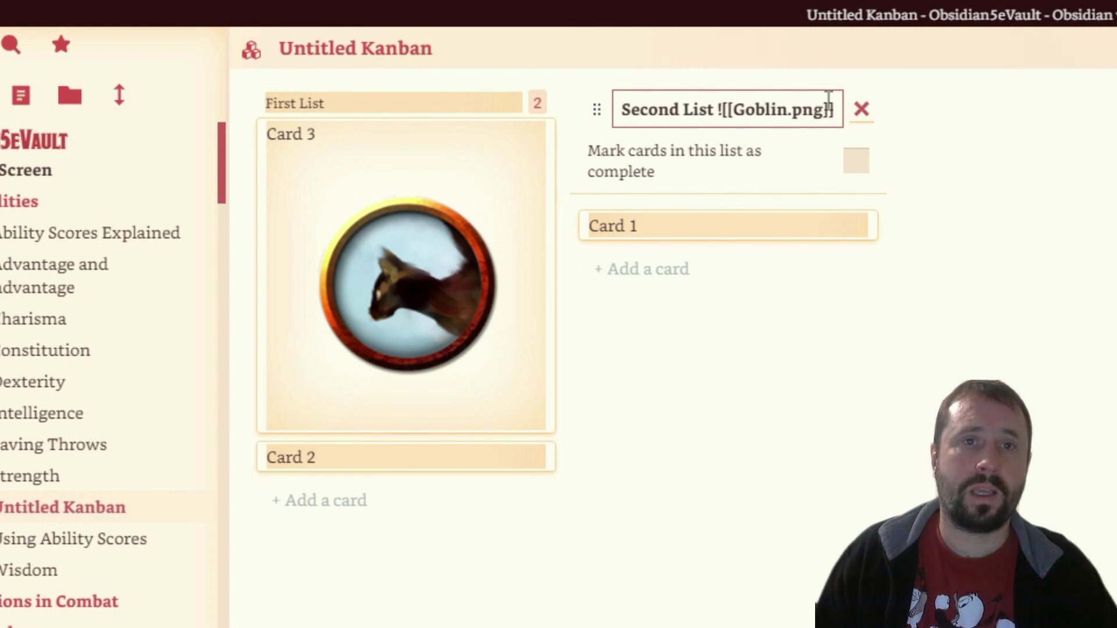
key("Return")
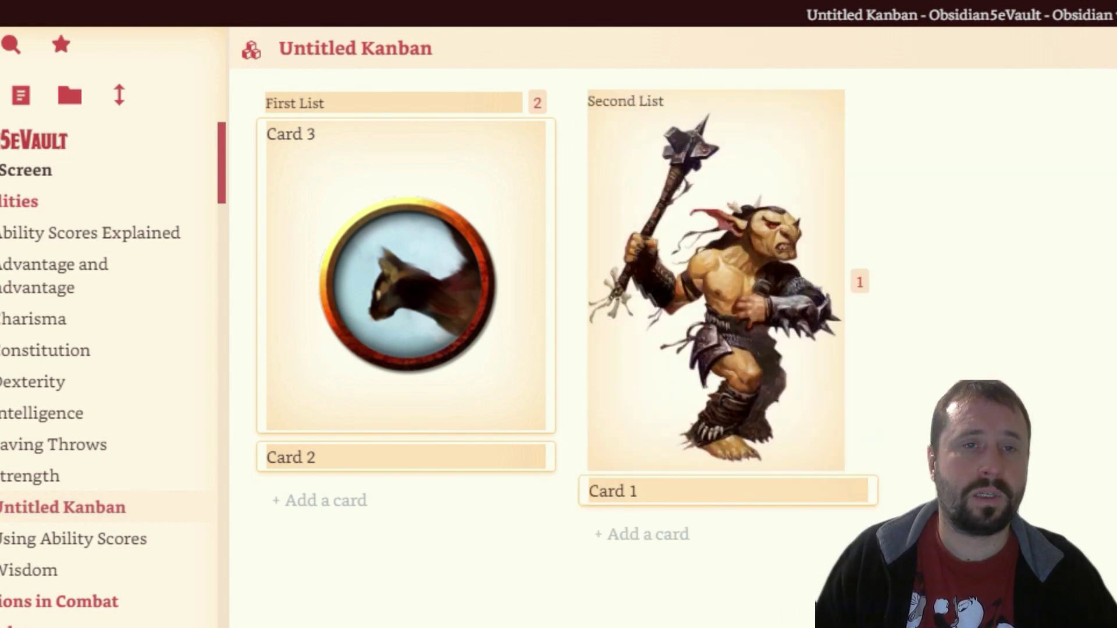
- Reopen the Second List title for editing and select the words 'Second List'
mouse_move(634, 167)
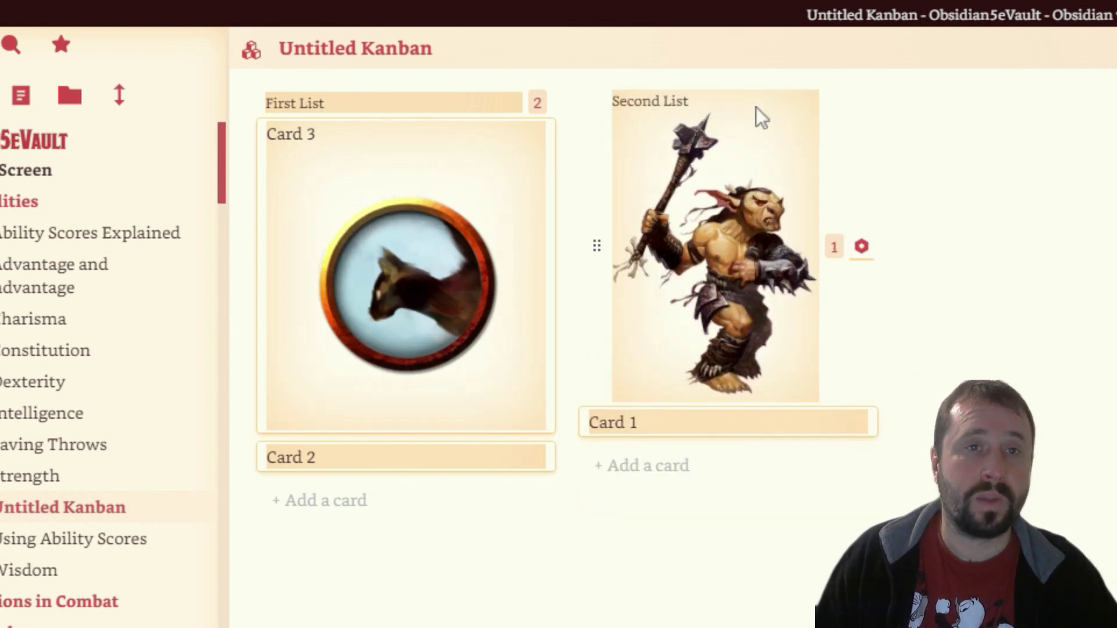
left_click(861, 246)
left_click(946, 271)
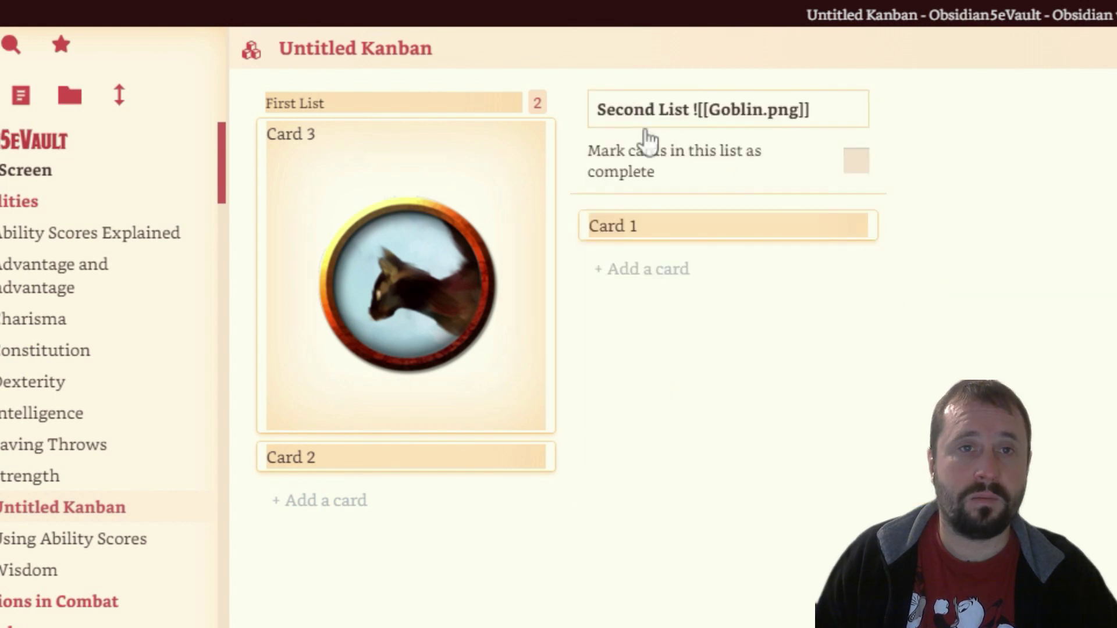
left_click_drag(717, 110, 425, 102)
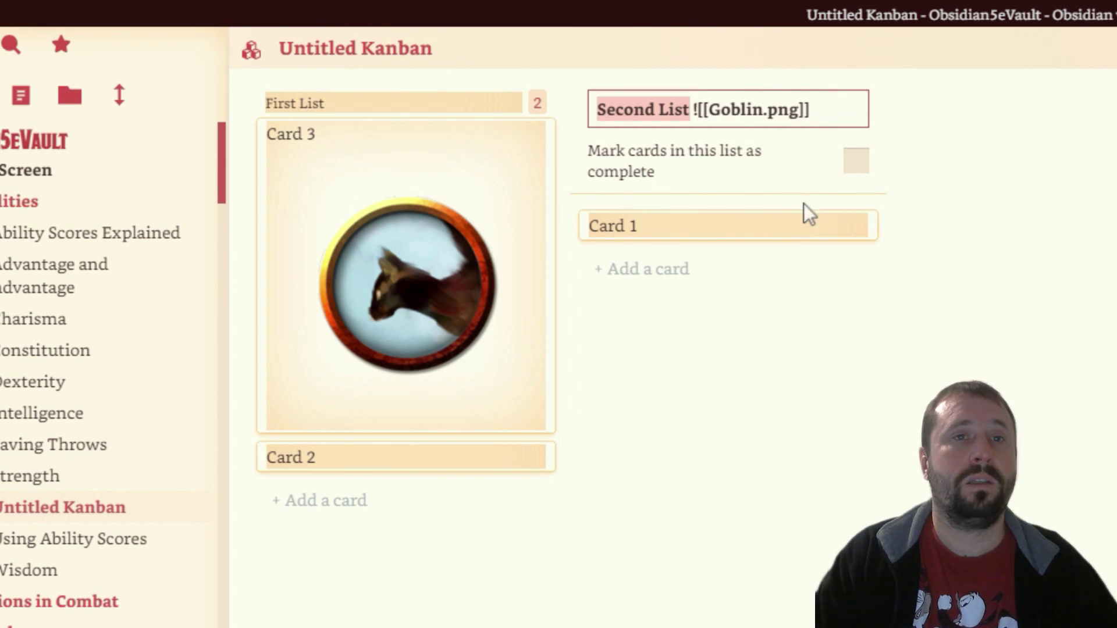
- Strip 'Second List' from the lane title so only the Goblin image shows, then inspect Abilities' title embed
key("BackSpace")
key("Return")
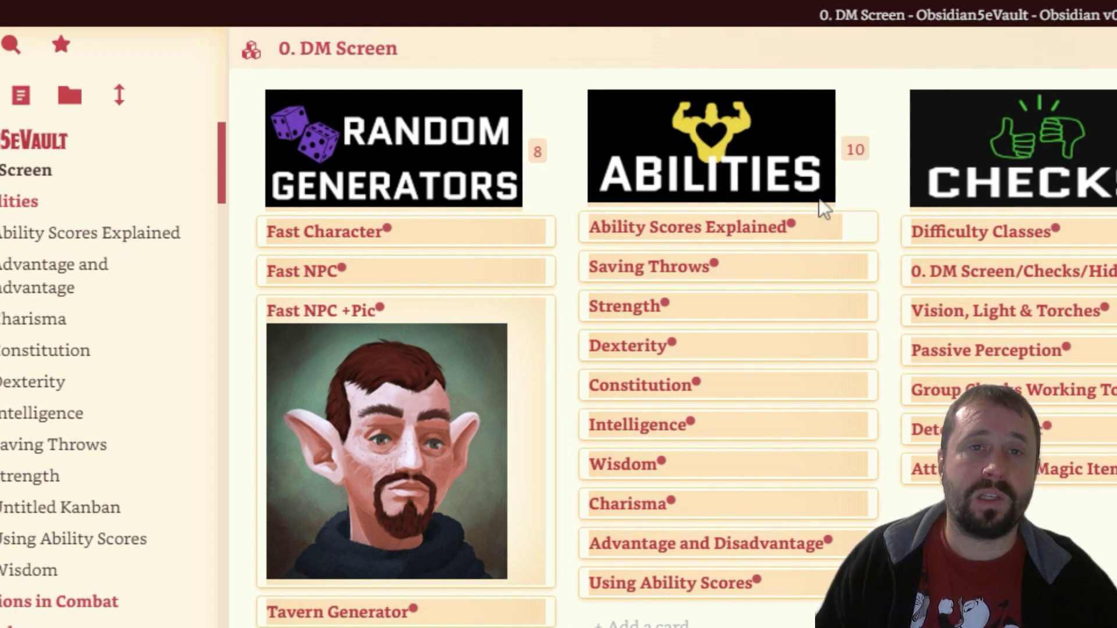
left_click(861, 150)
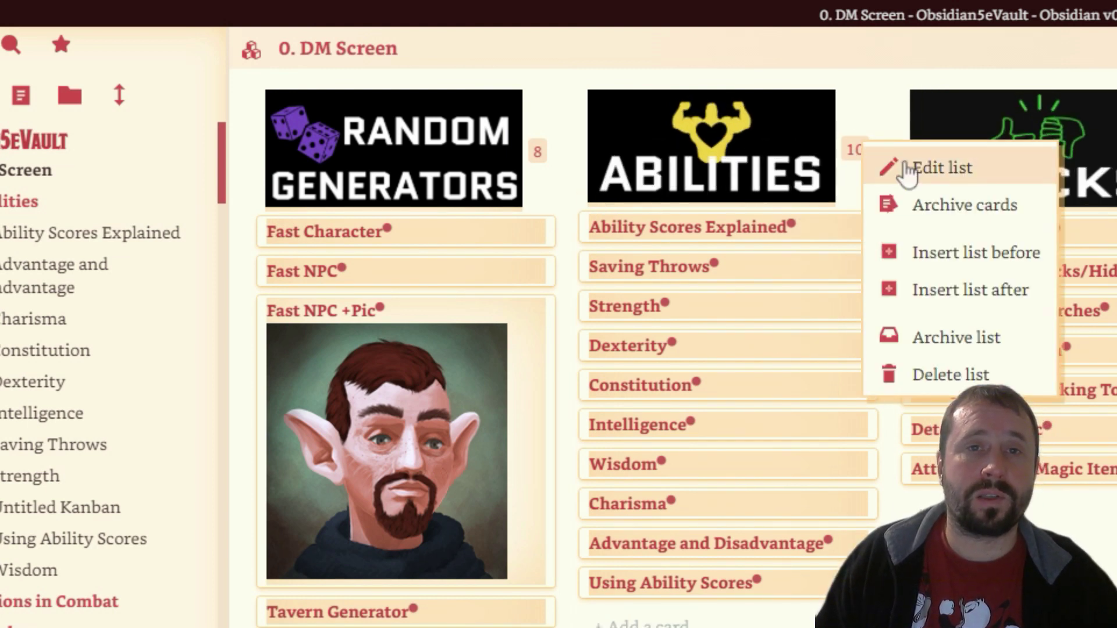
left_click(908, 173)
key("Return")
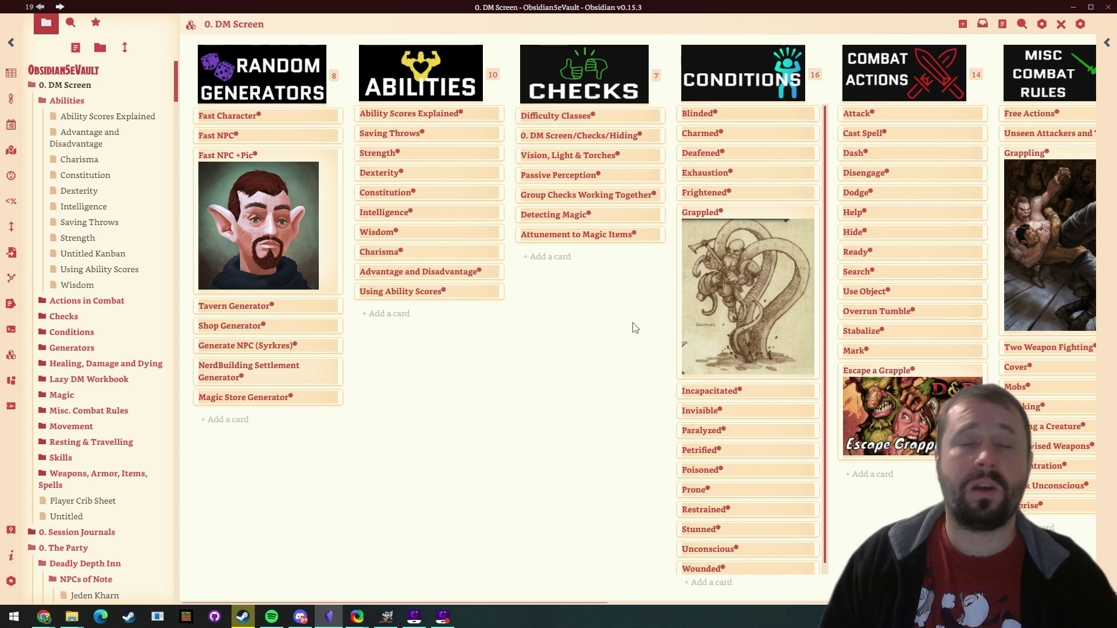
left_click(11, 582)
scroll(352, 265, "down", 10)
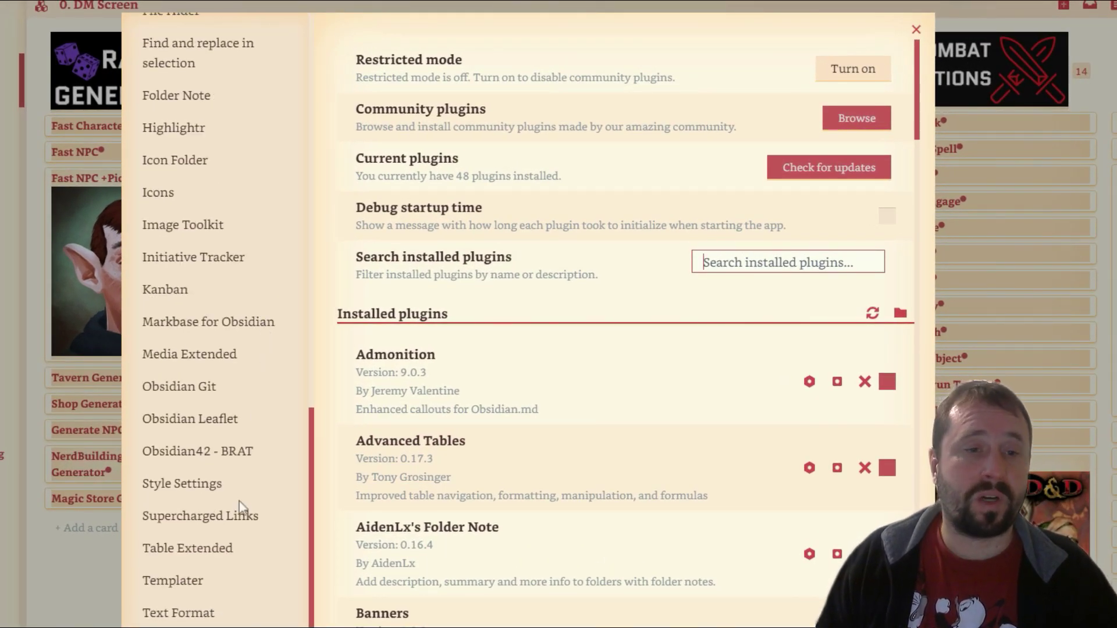
left_click(175, 486)
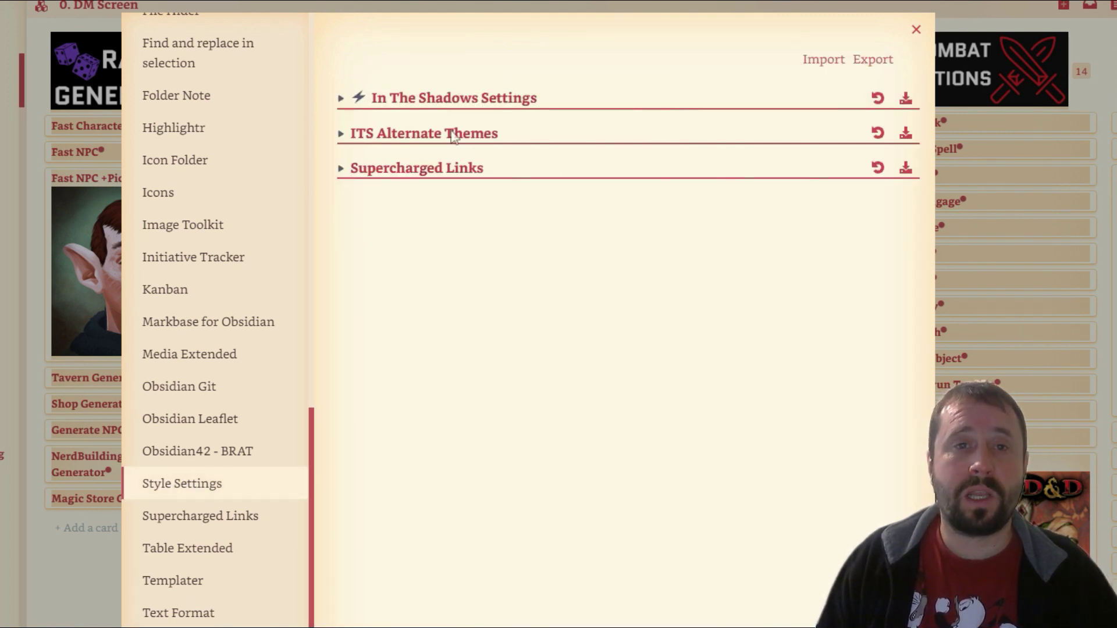
left_click(341, 100)
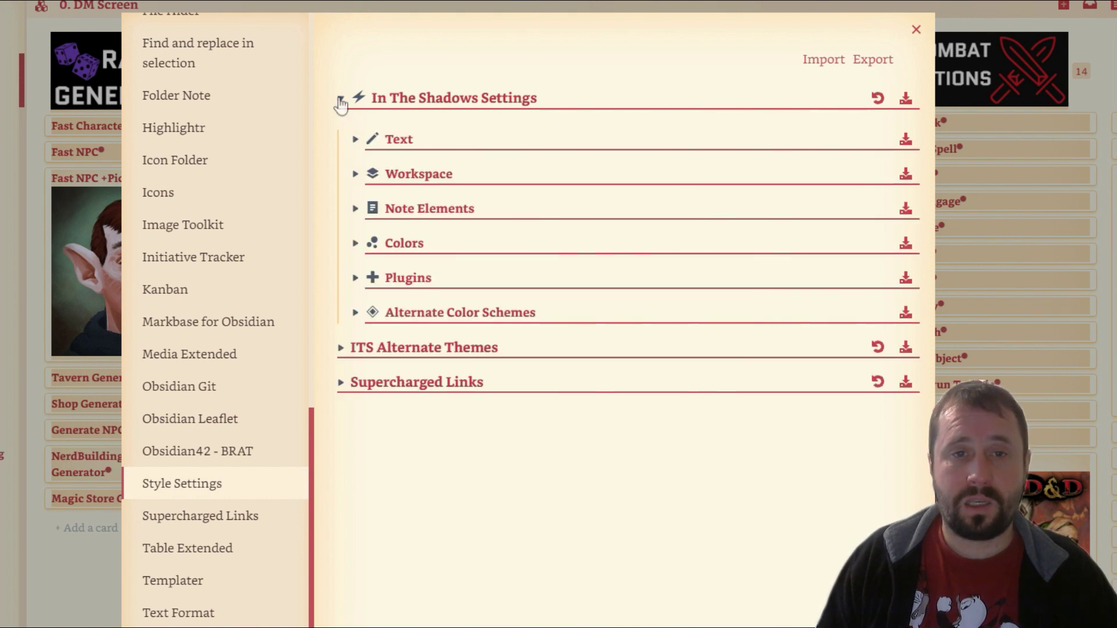
left_click(356, 278)
scroll(622, 396, "down", 2)
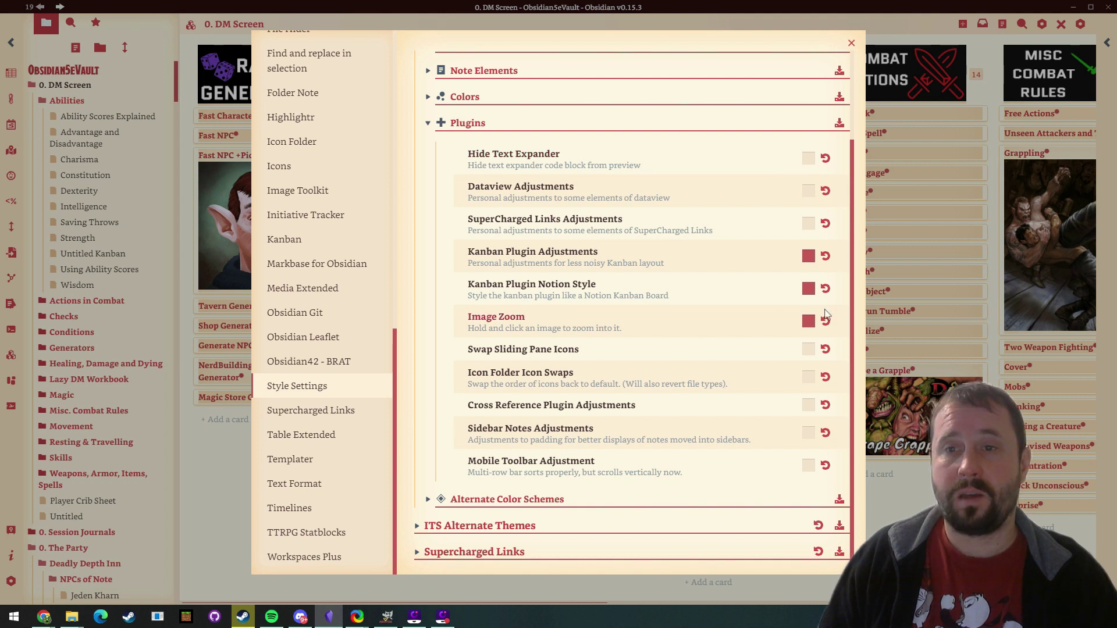
left_click(808, 256)
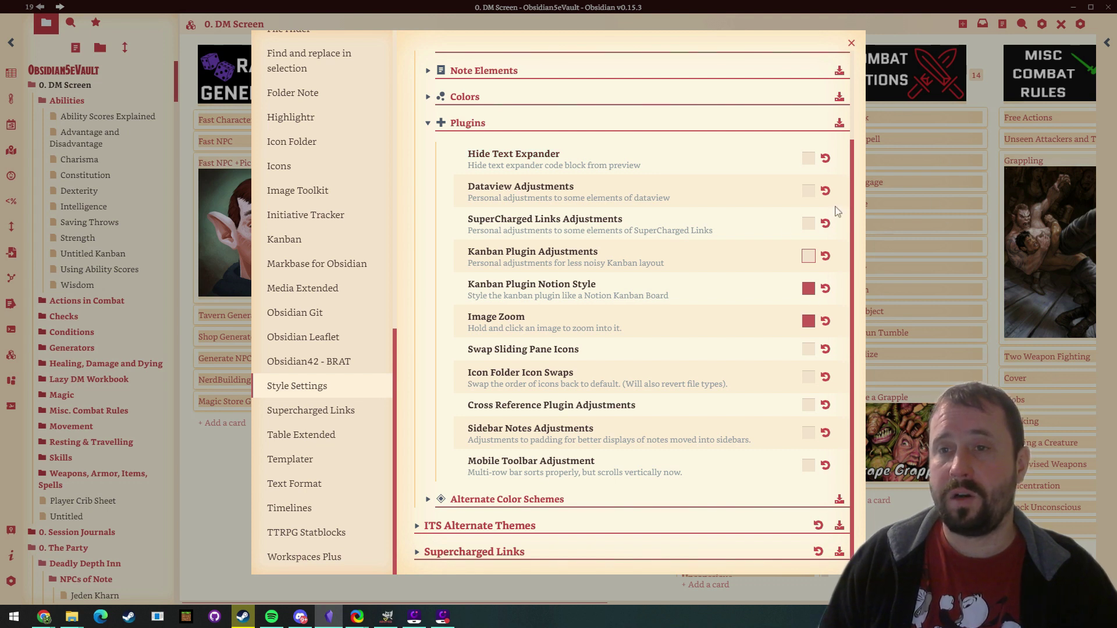
left_click(808, 257)
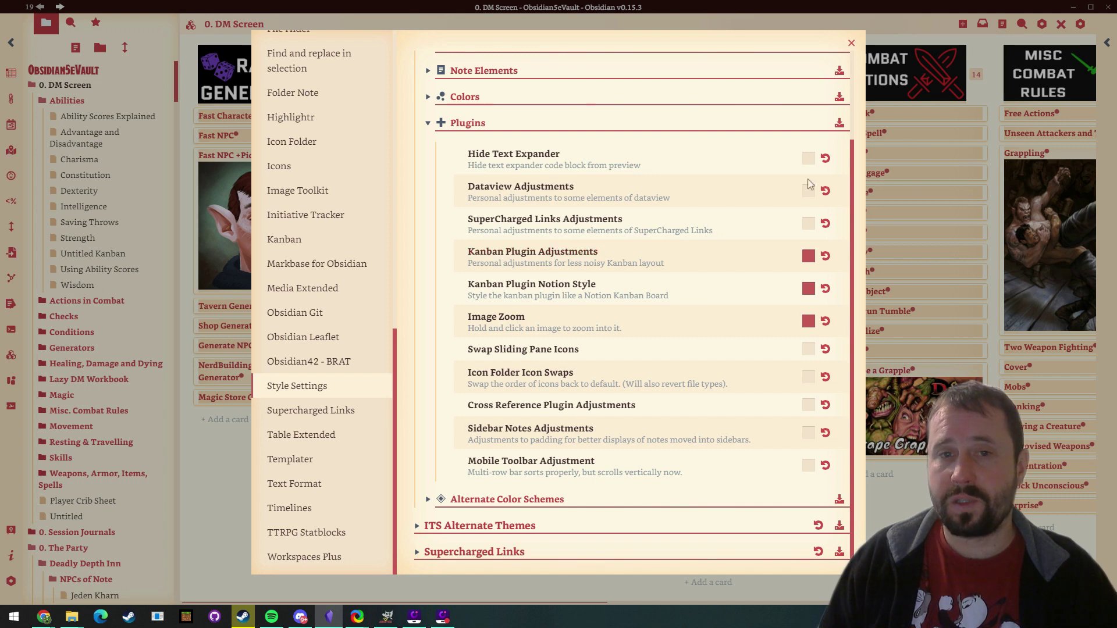
left_click(808, 257)
left_click(808, 290)
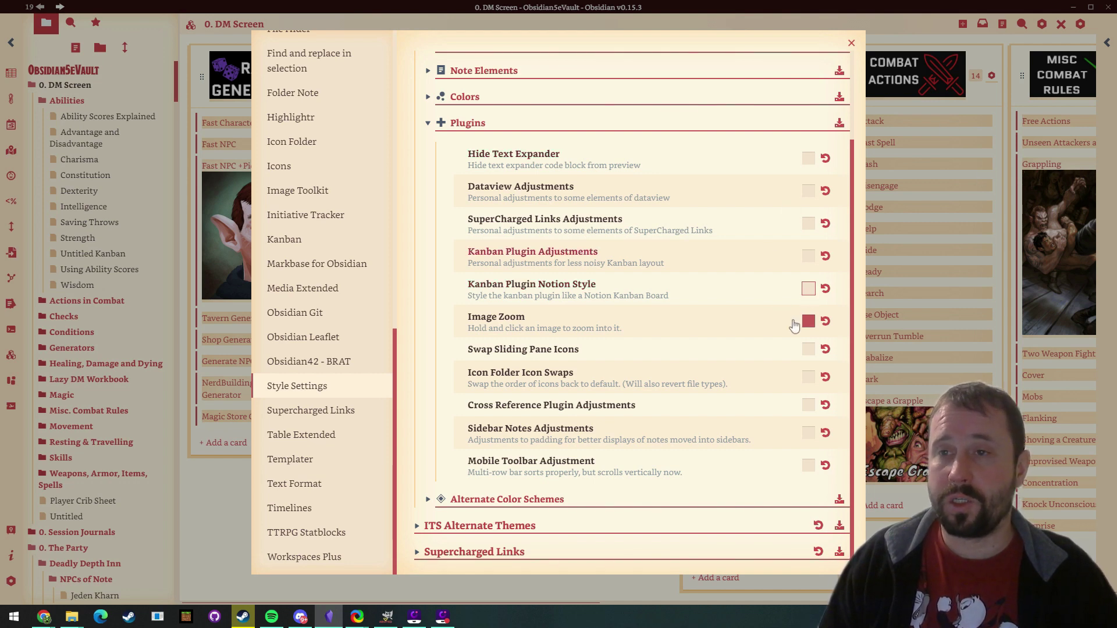
left_click(851, 44)
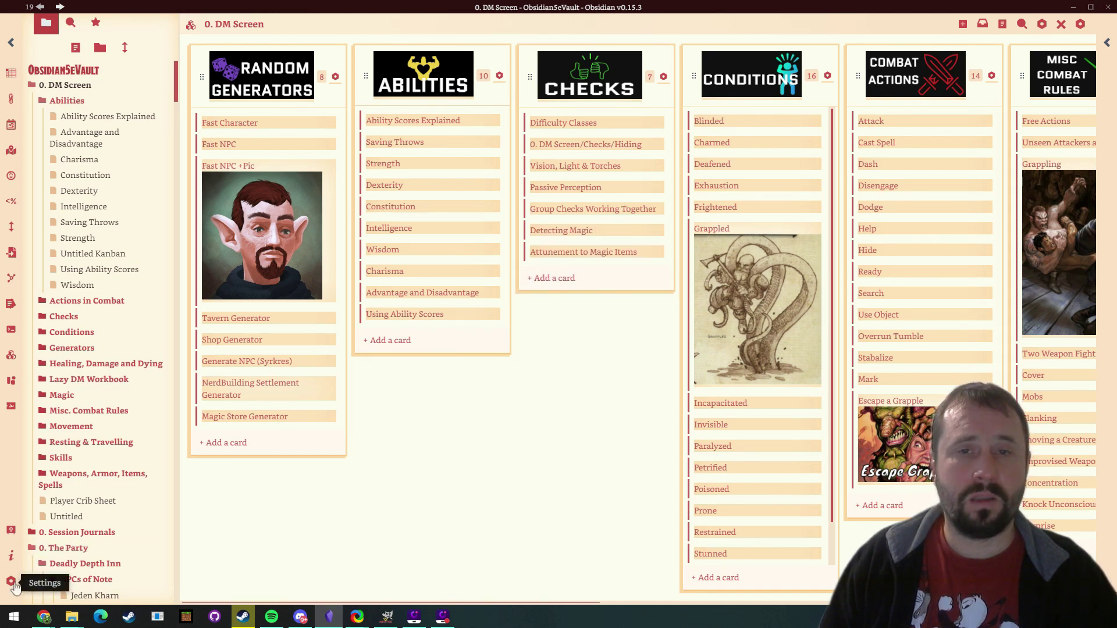
key("ctrl+comma")
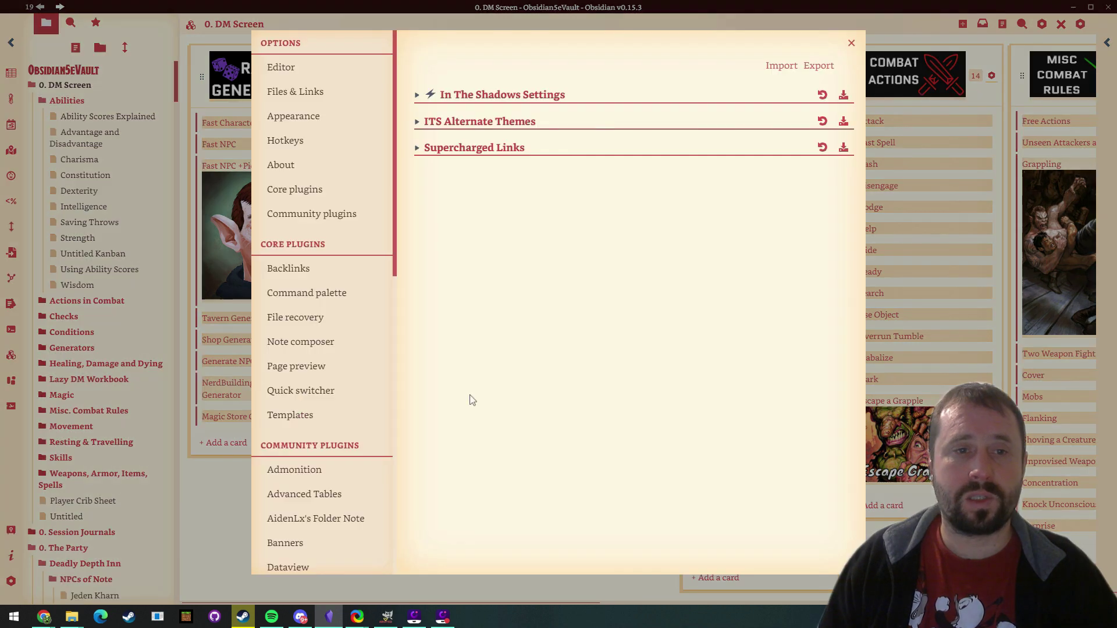
left_click(424, 98)
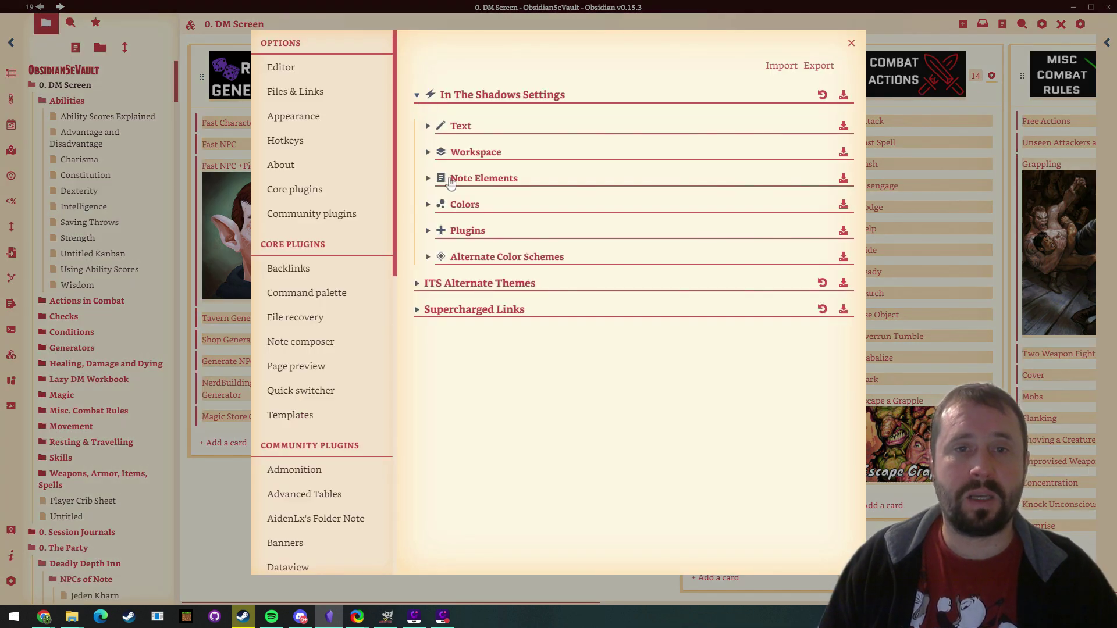
left_click(427, 232)
scroll(775, 340, "down", 2)
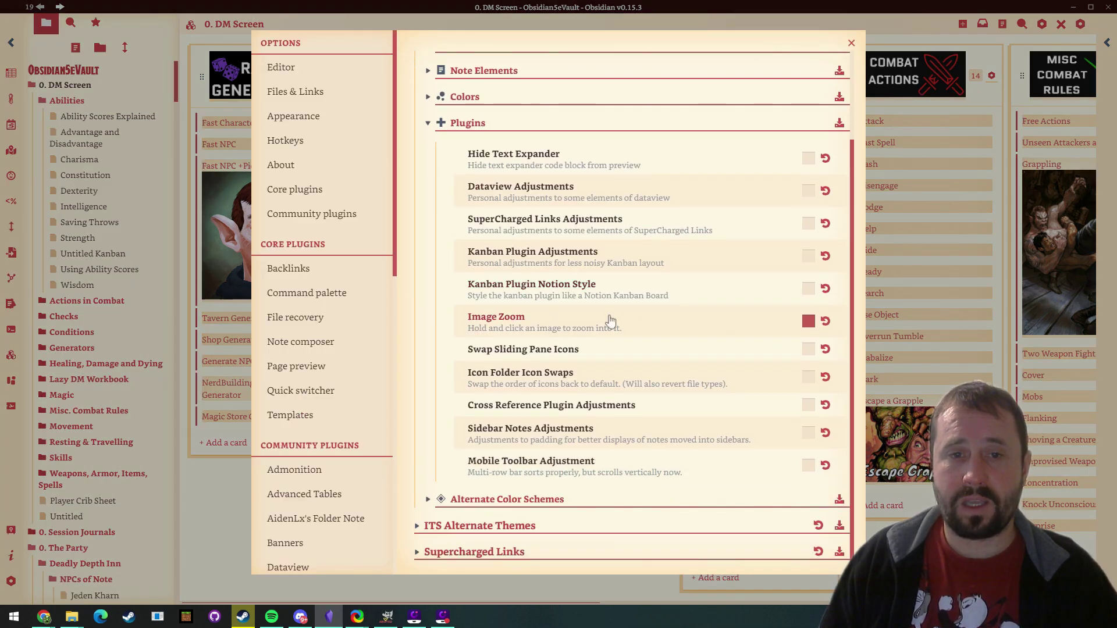
left_click(808, 256)
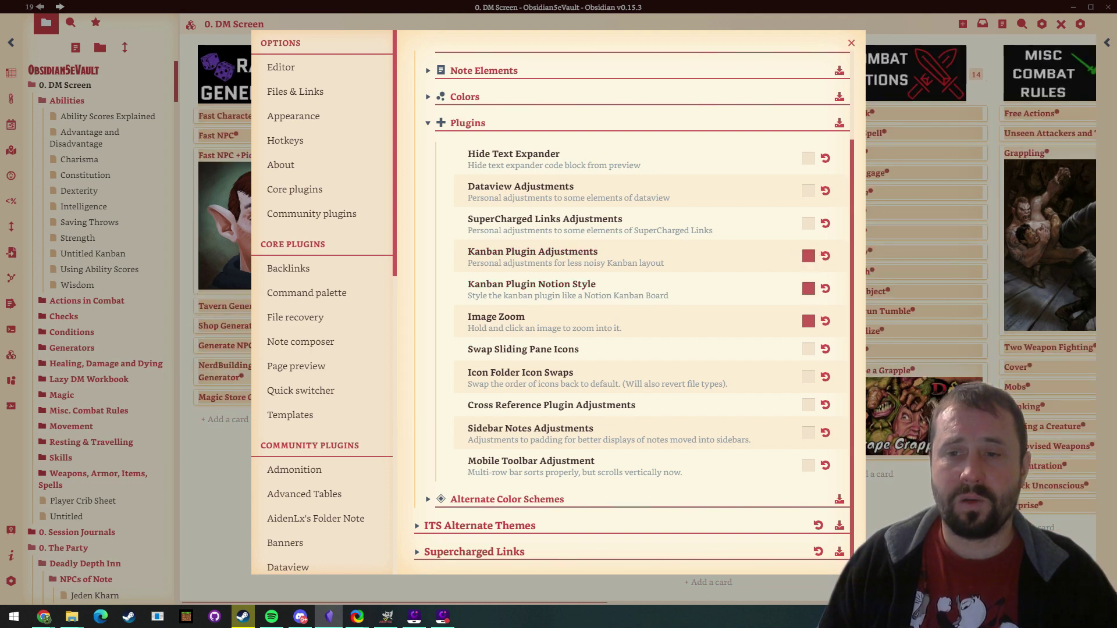
left_click(894, 425)
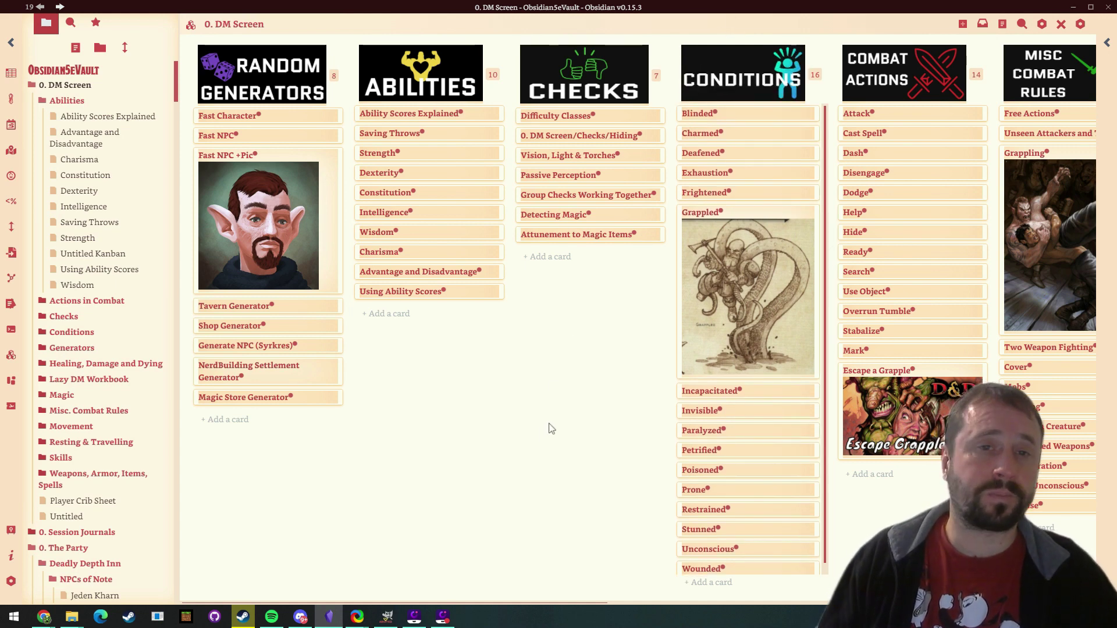
- Add a card named 'New Card' to the Random Generators lane
left_click(221, 420)
type("New Car")
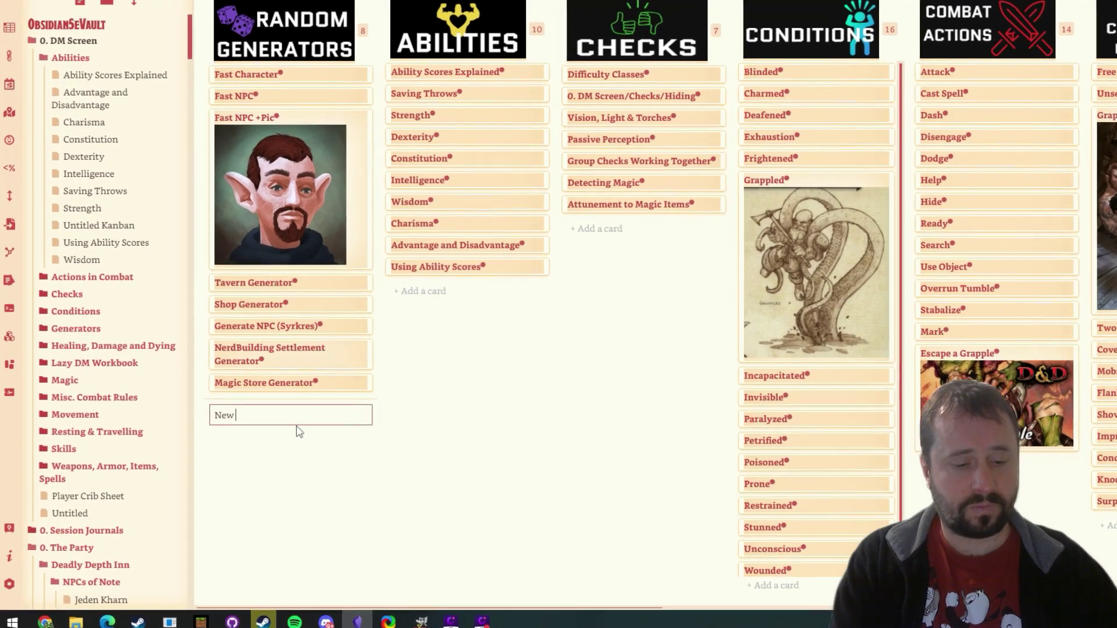
type("d")
key("Return")
key("Escape")
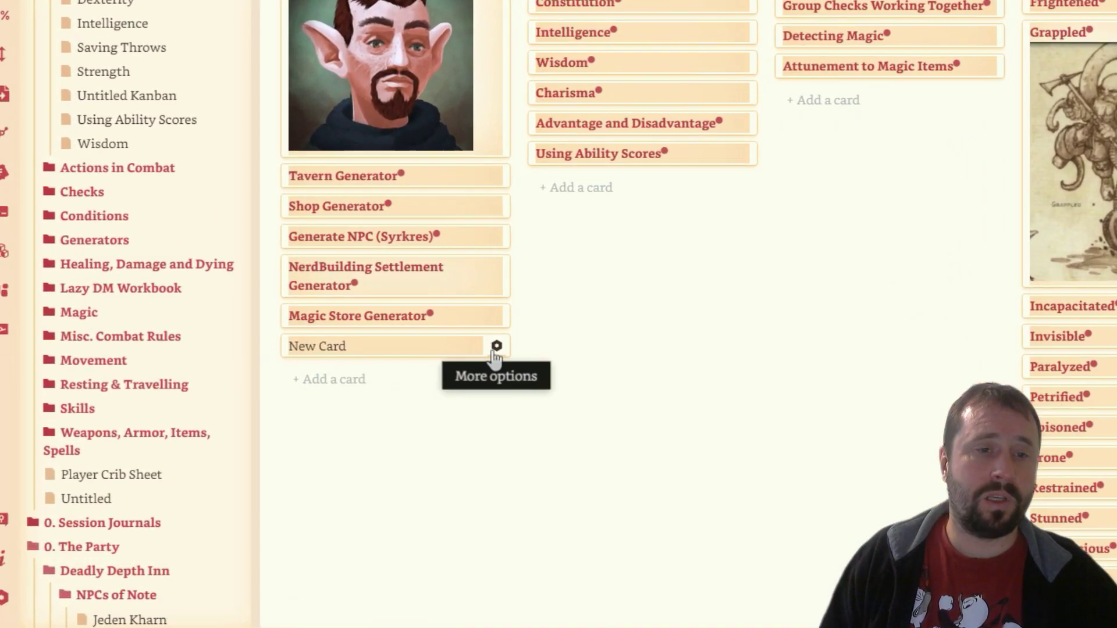
- Turn the New Card card into a linked note with New note from card
left_click(552, 322)
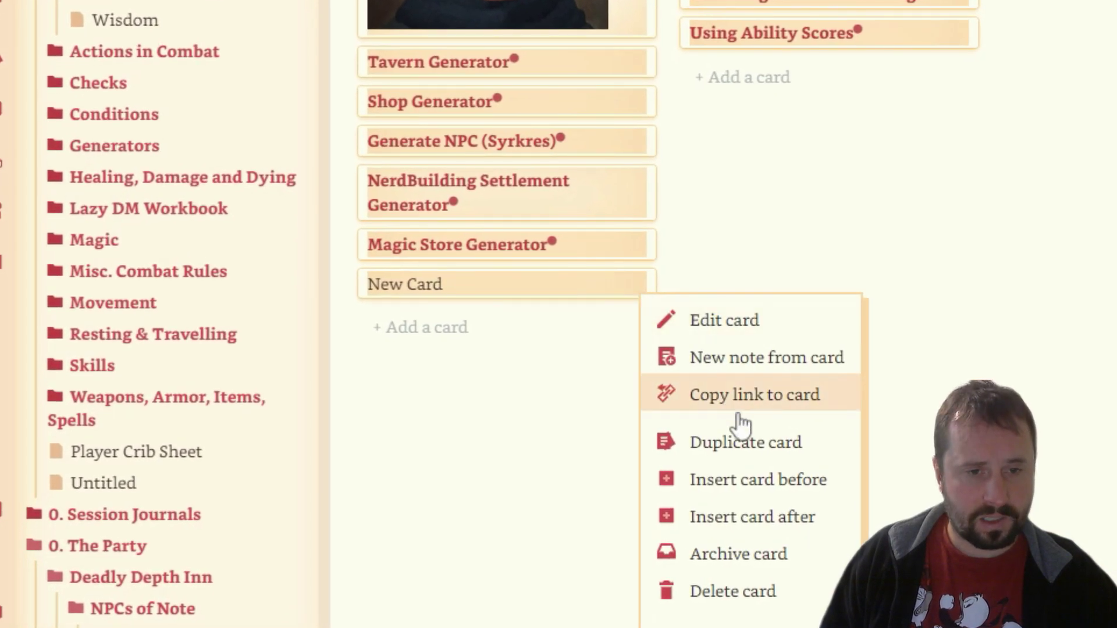
left_click(752, 330)
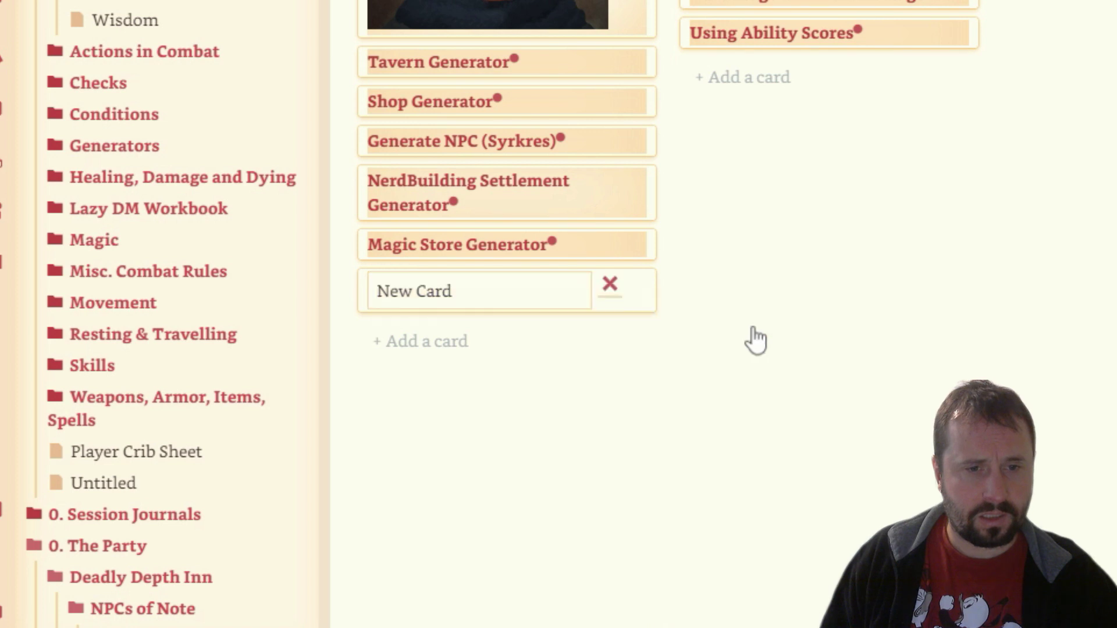
left_click(609, 285)
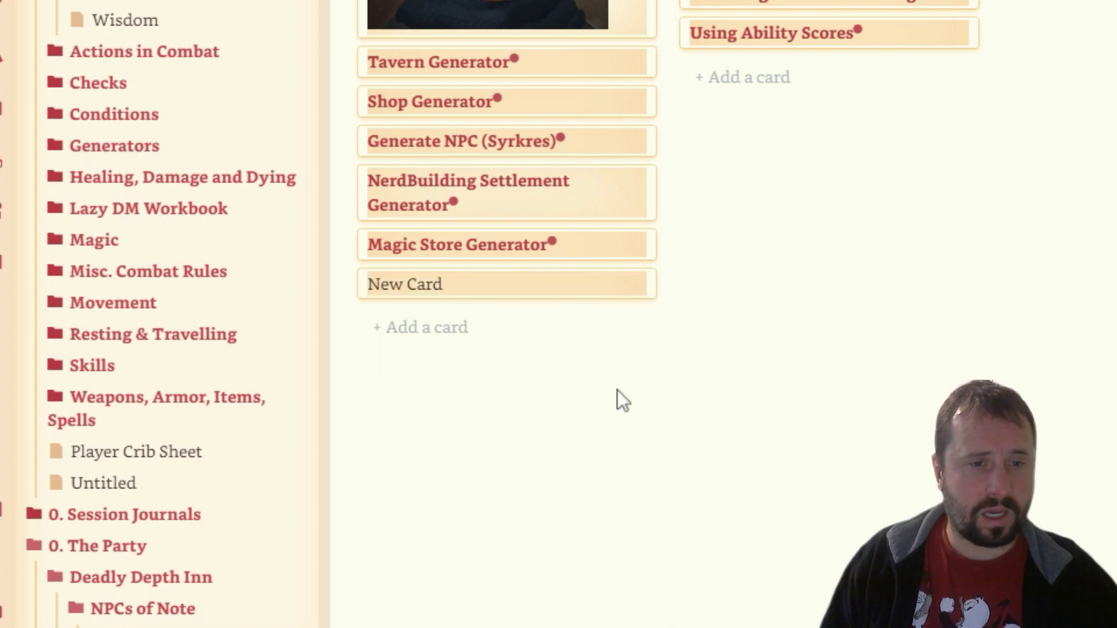
left_click(640, 285)
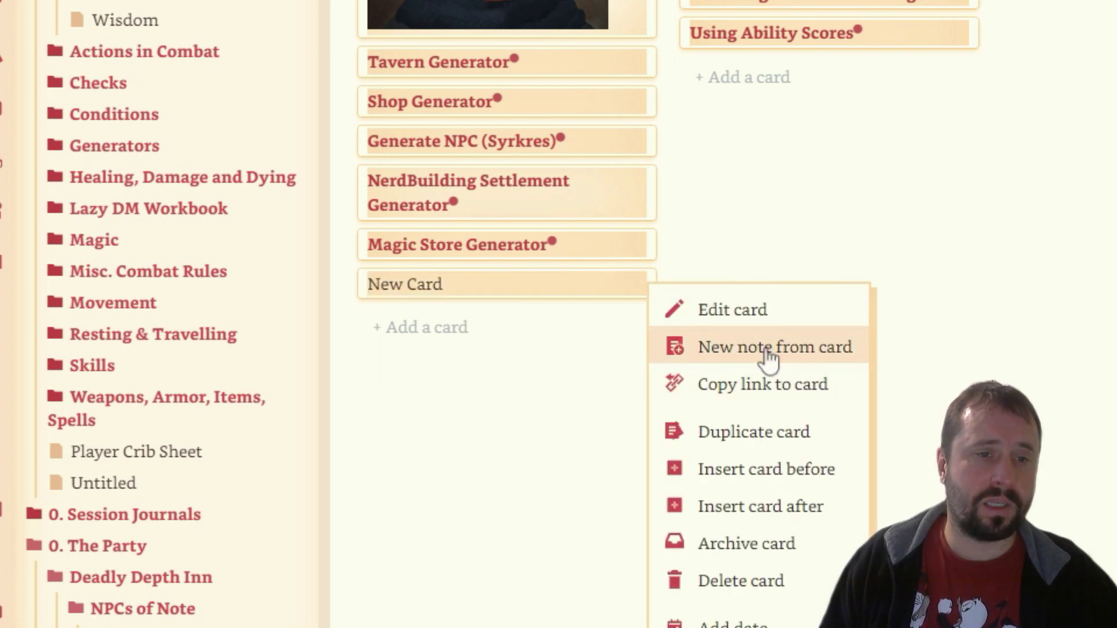
left_click(708, 350)
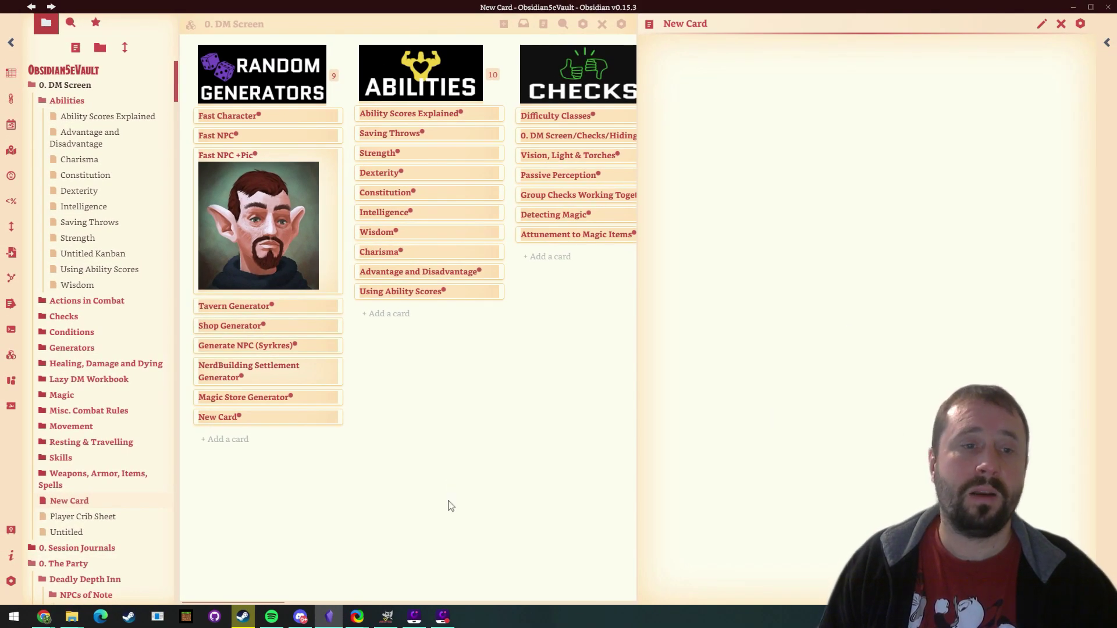
- Open the New Card note from its card in the Random Generators lane
left_click(892, 120)
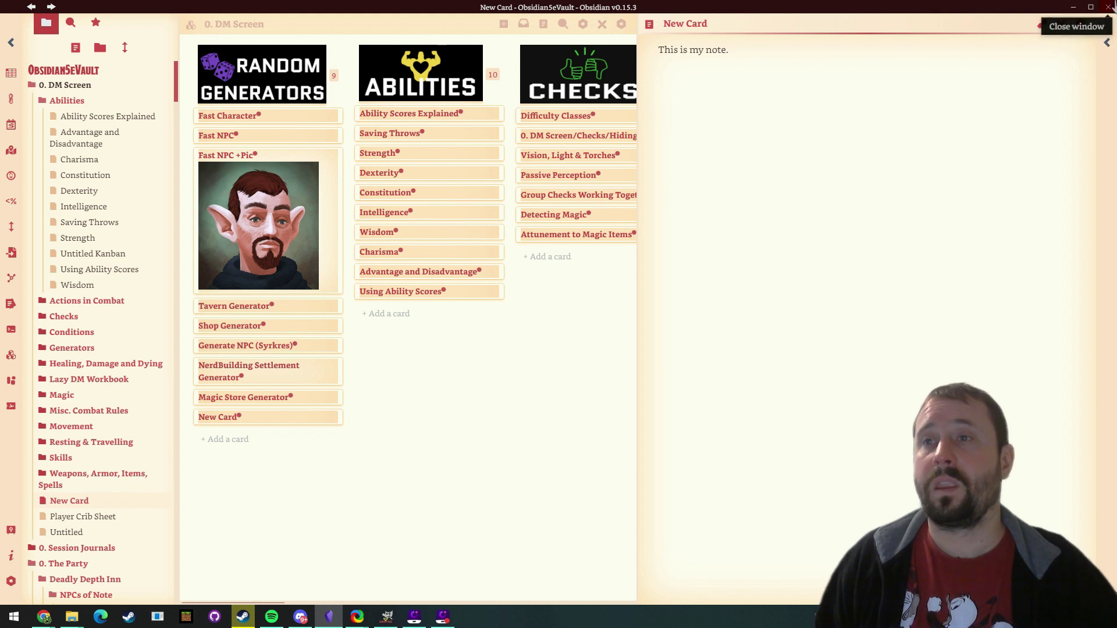
left_click(325, 411)
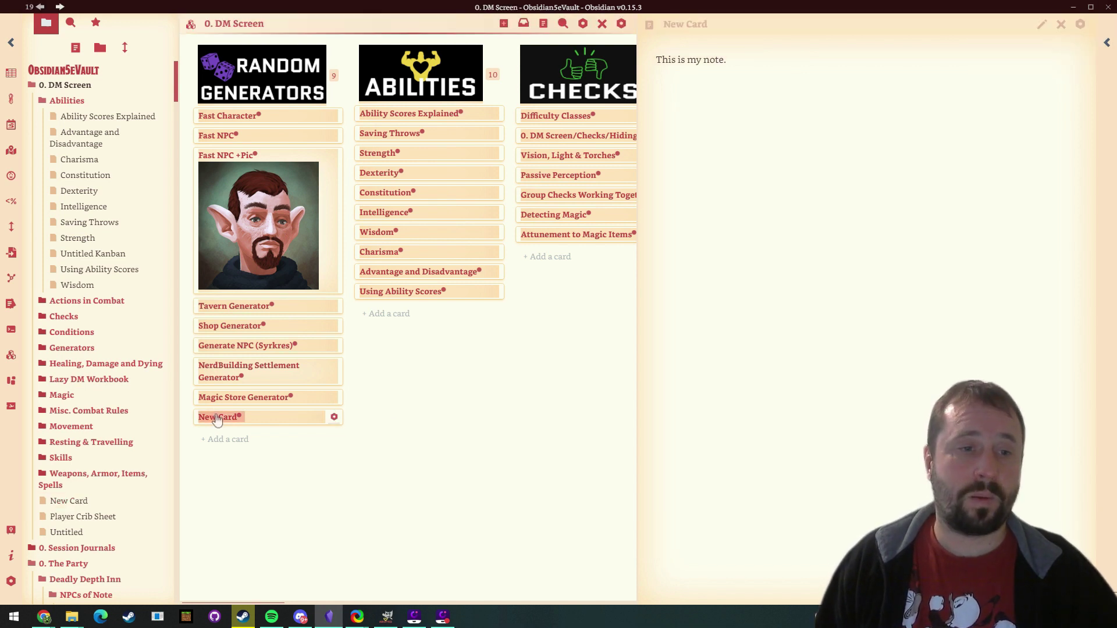
mouse_move(217, 419)
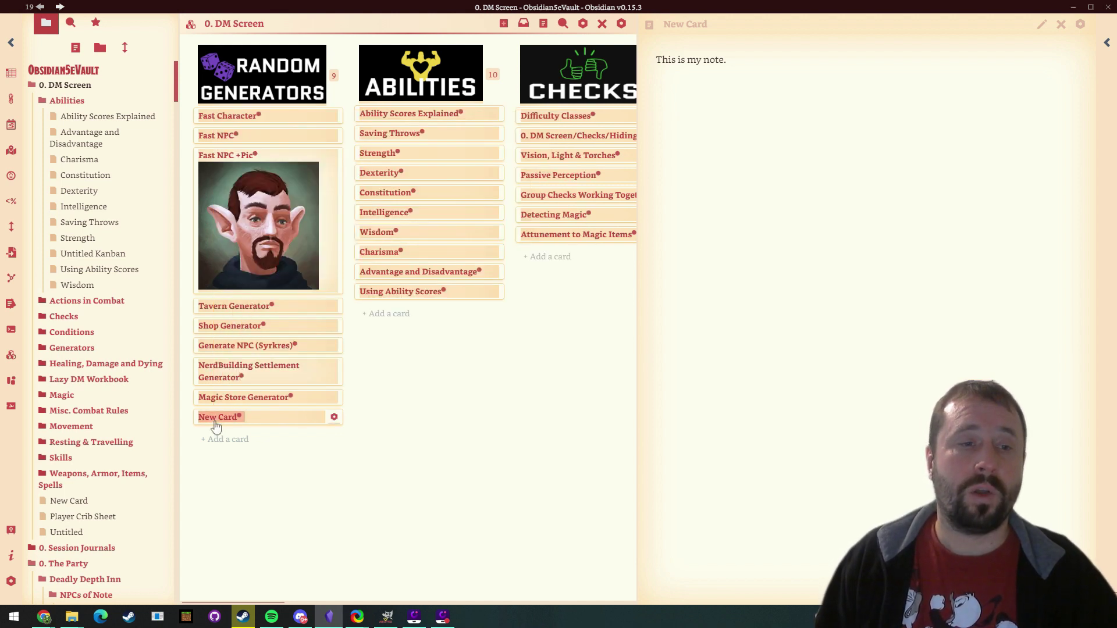
left_click(216, 419)
- Return to the 0. DM Screen board, close the New Card pane, and bring up the board pane's options
left_click(39, 6)
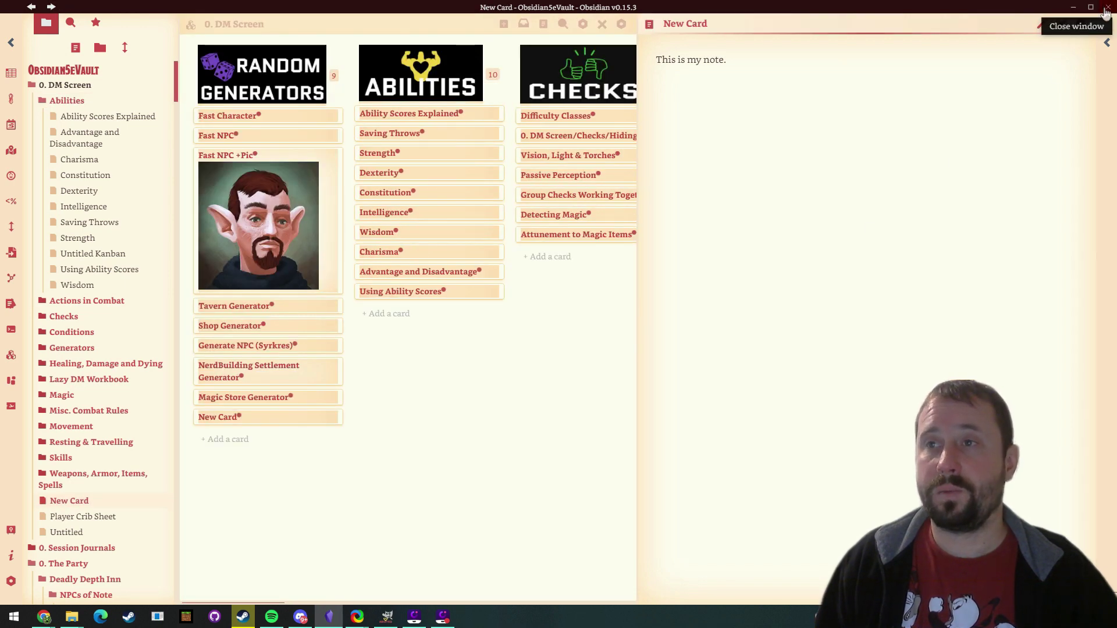
left_click(1062, 25)
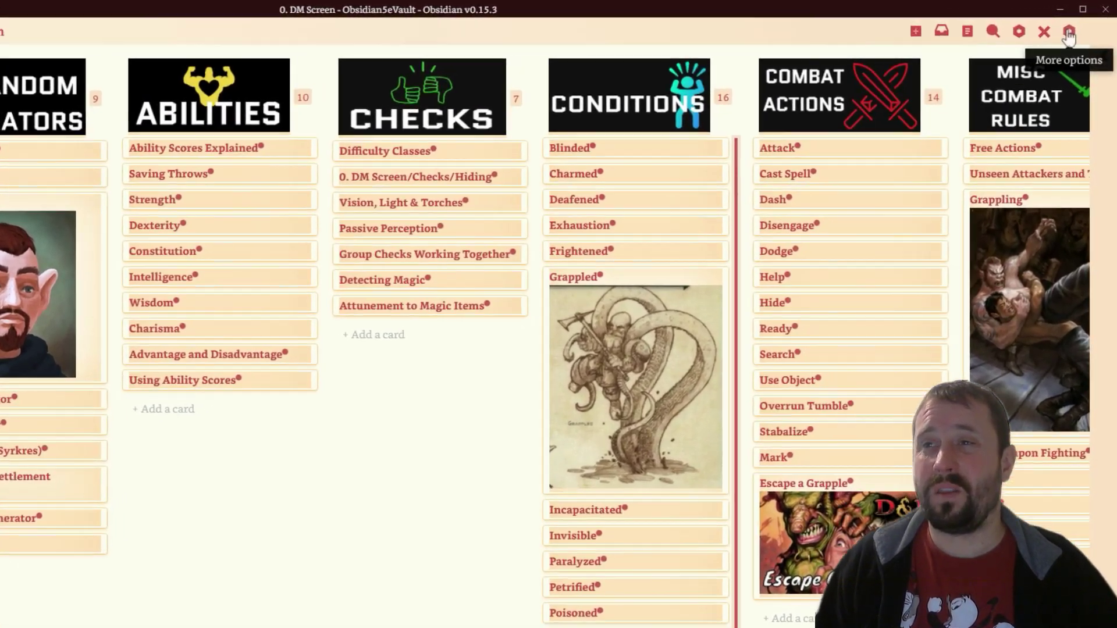
left_click(1080, 23)
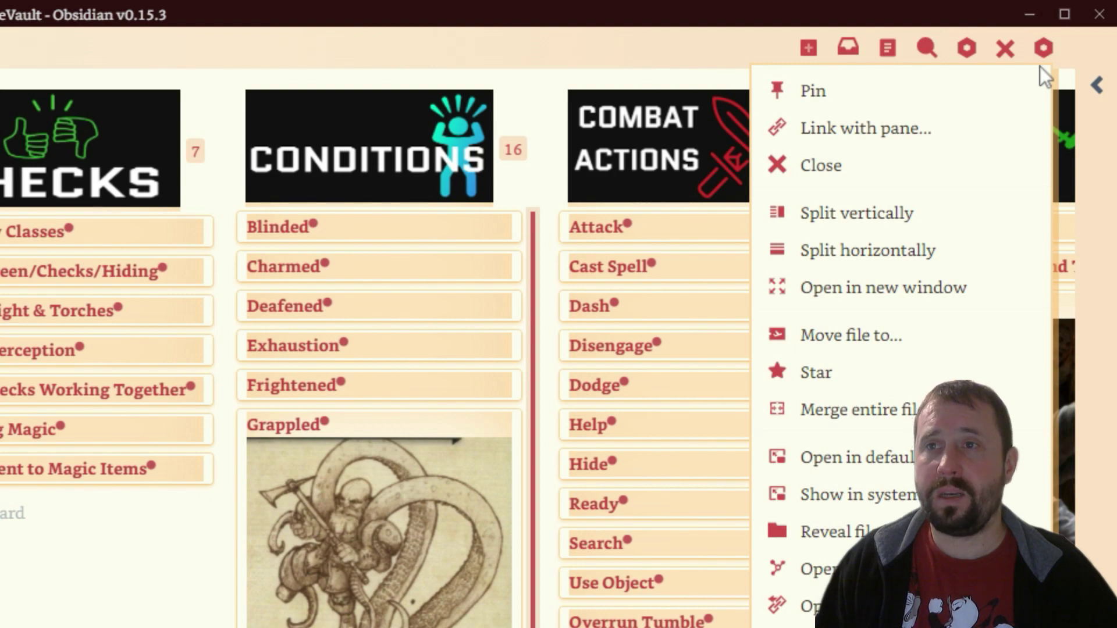
- Pin the board pane and open the Dexterity, Constitution and Strength notes in the side pane
left_click(835, 93)
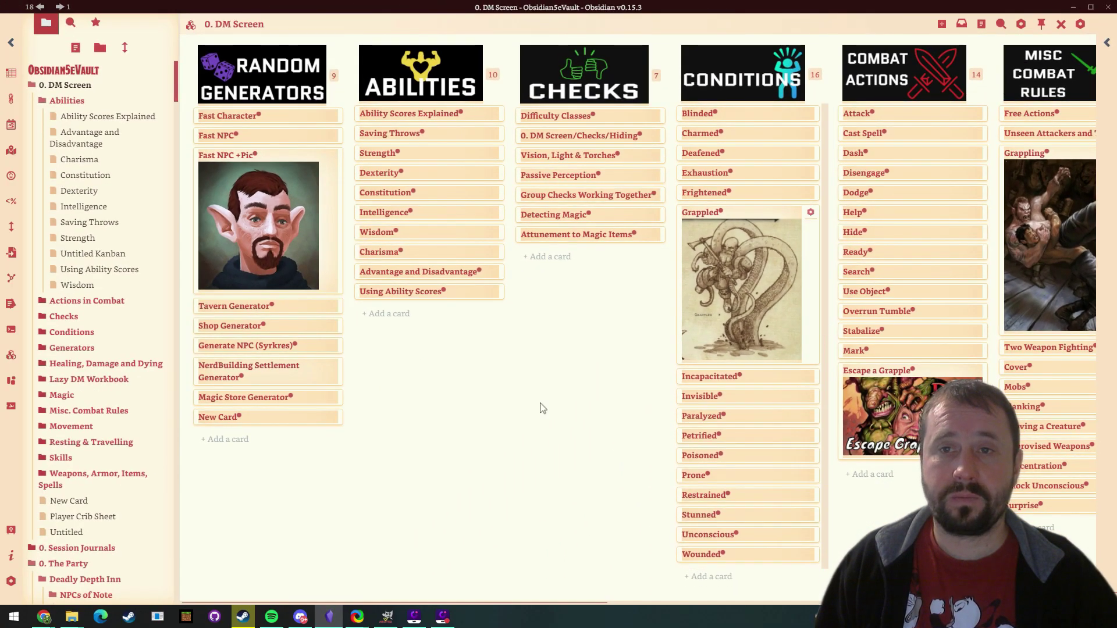
left_click(379, 173, "ctrl")
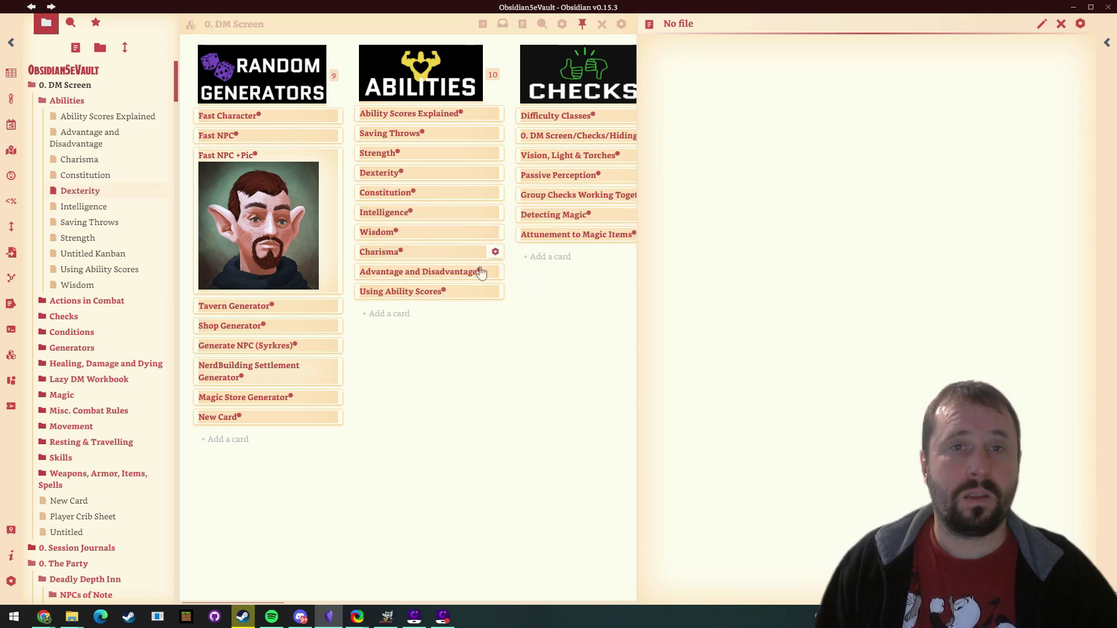
left_click(387, 192)
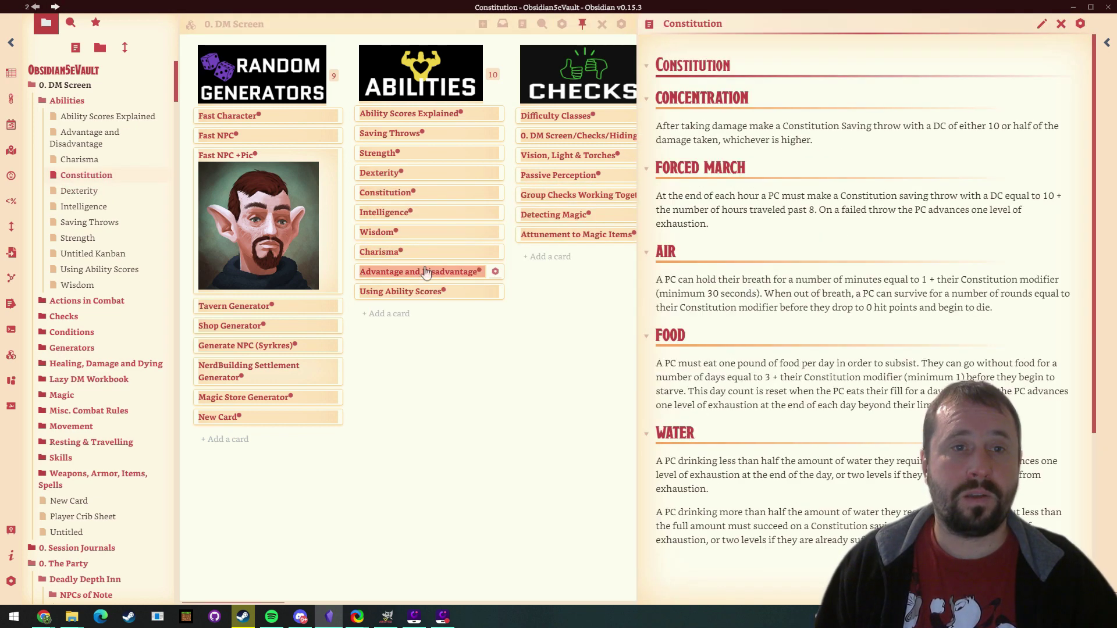
left_click(379, 215)
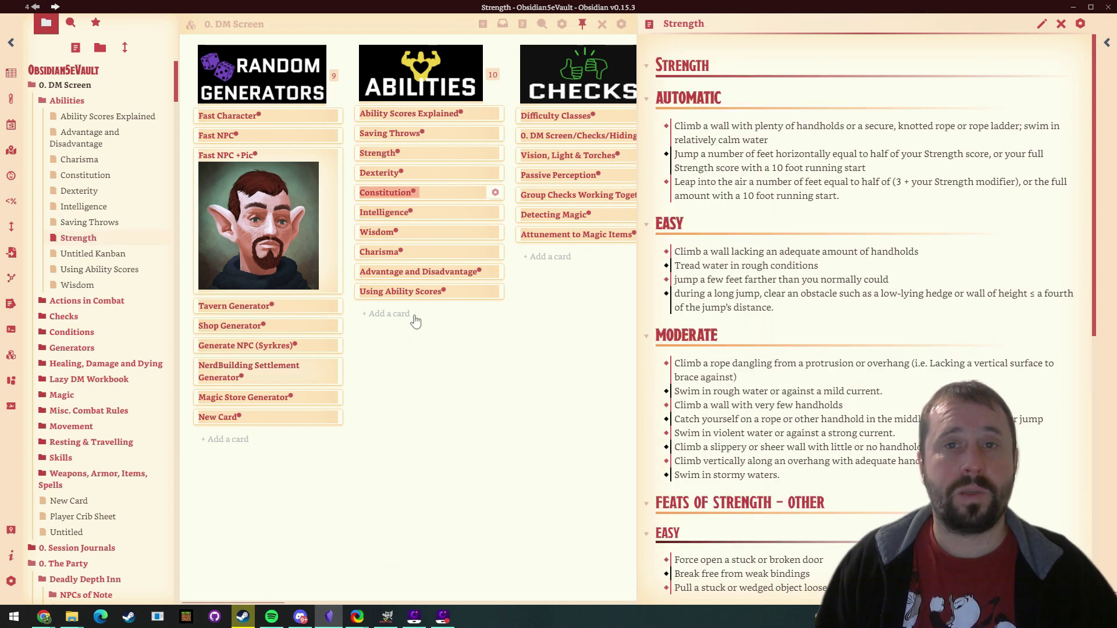
- Preview the Vision, Group Checks, Attunement and Shop Generator notes beside the board, then close the side pane
left_click(556, 156)
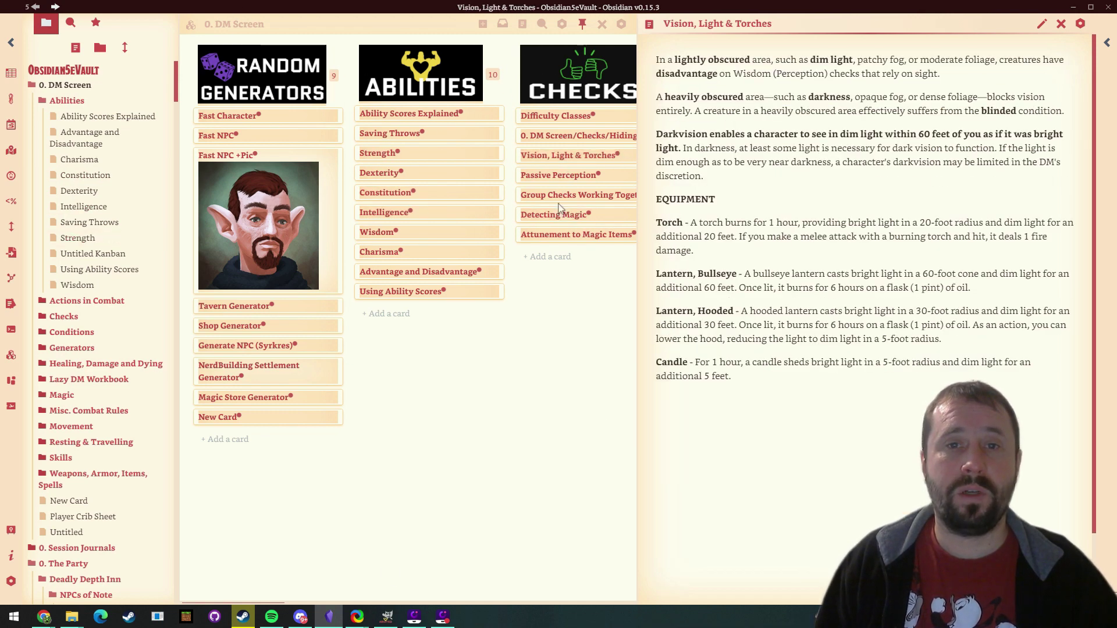
left_click(551, 200)
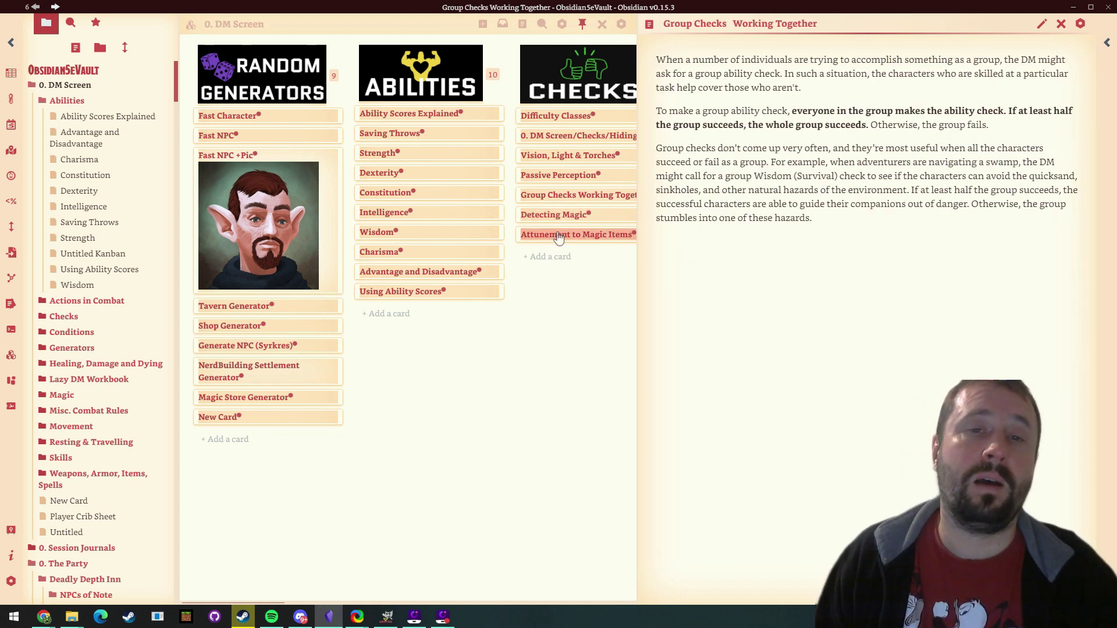
left_click(559, 235)
left_click(230, 325)
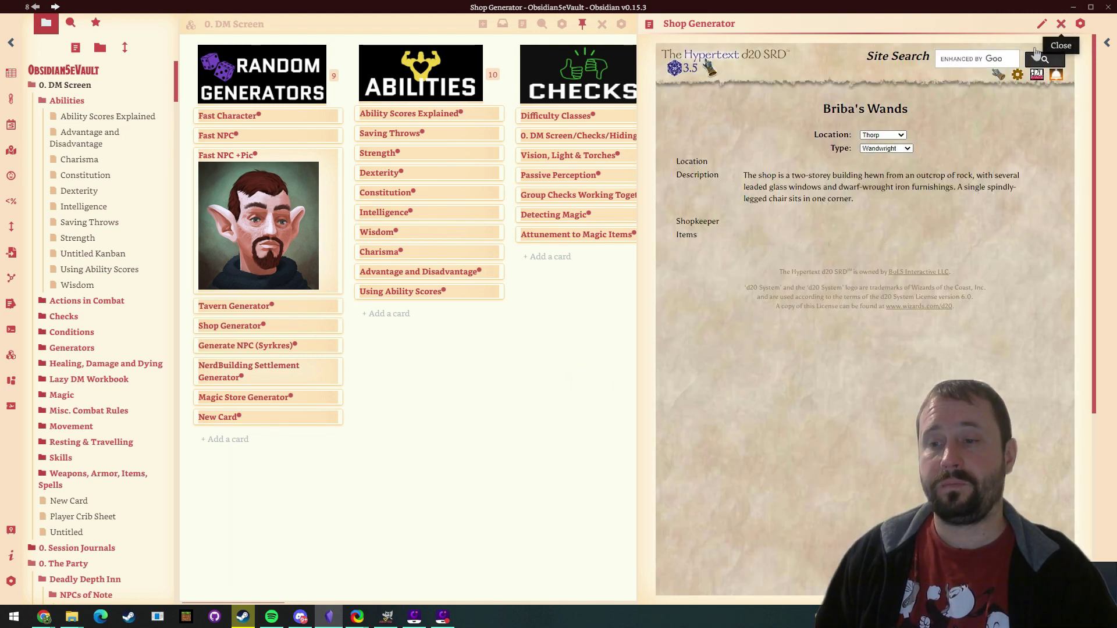
left_click(1061, 24)
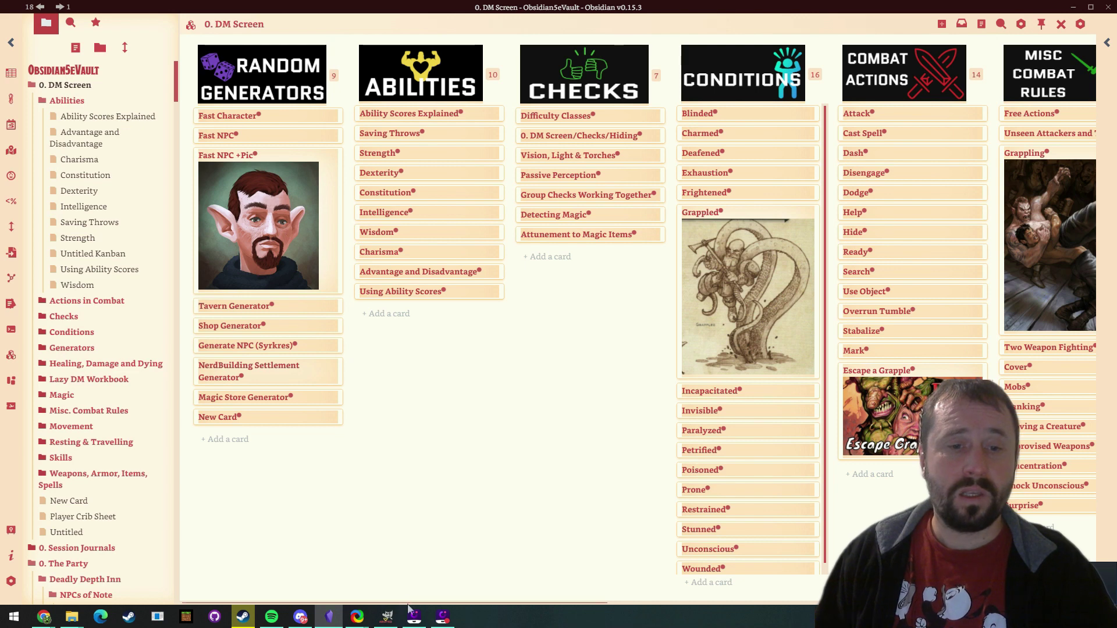
- Archive the New Card card from the Random Generators lane
left_click_drag(410, 603, 653, 601)
scroll(654, 593, "left", 9)
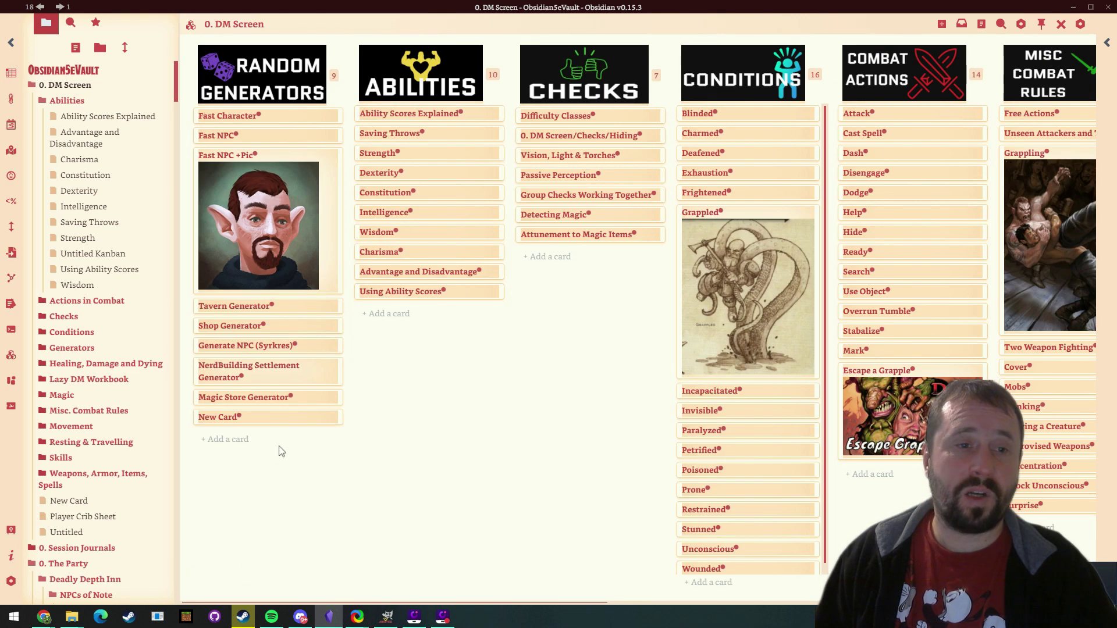
left_click(332, 420)
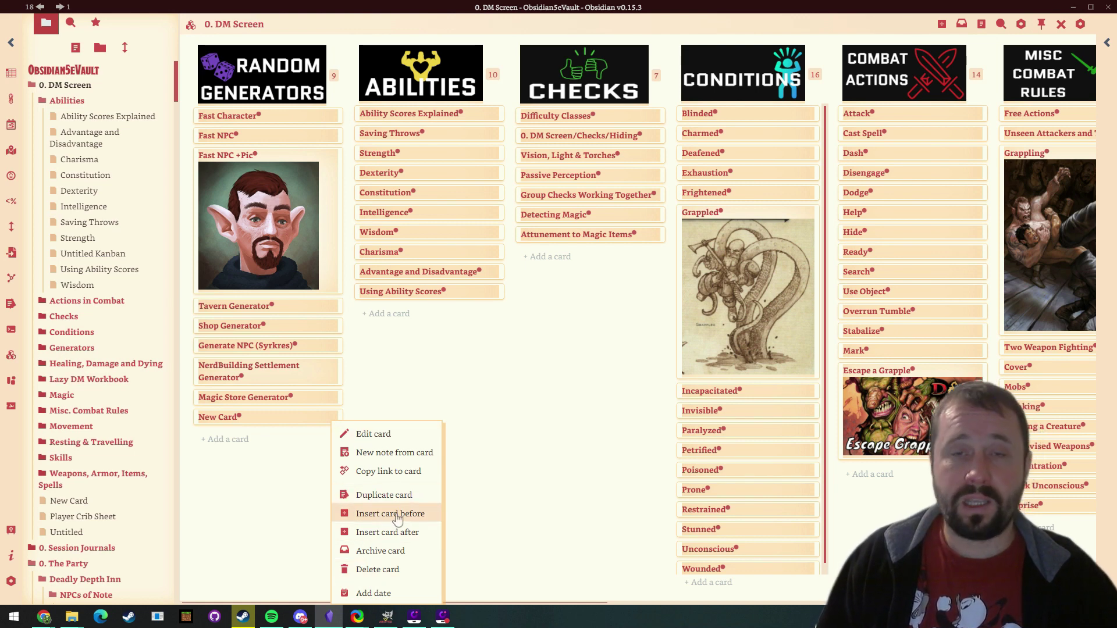
left_click(369, 551)
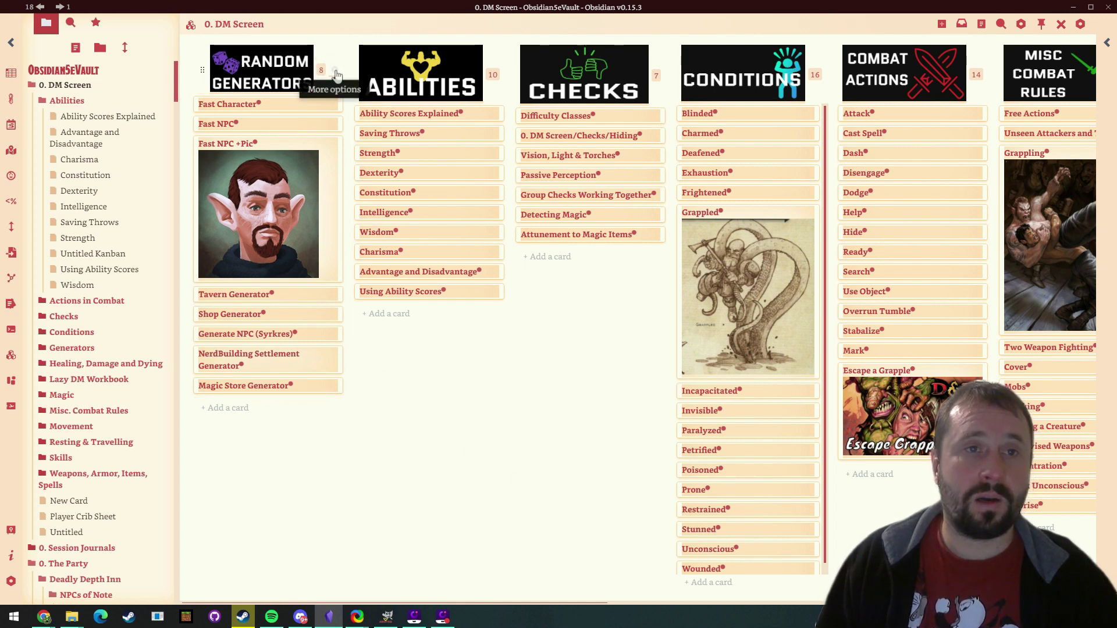
- Try the Random Generators lane's Archive cards and Archive list options, cancelling both without changes
left_click(336, 74)
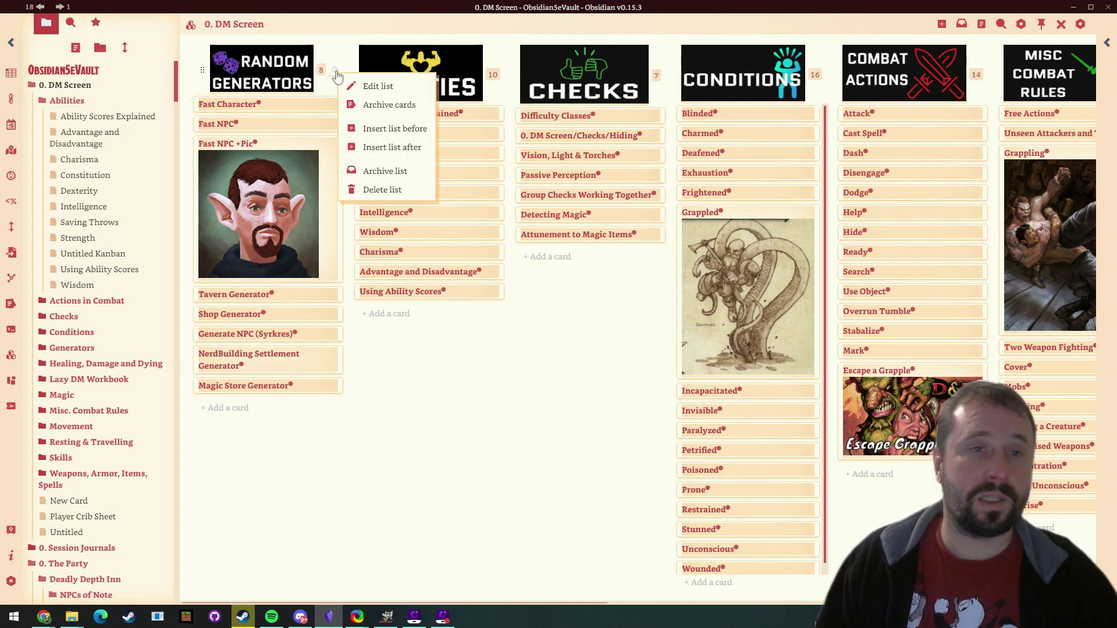
left_click(368, 107)
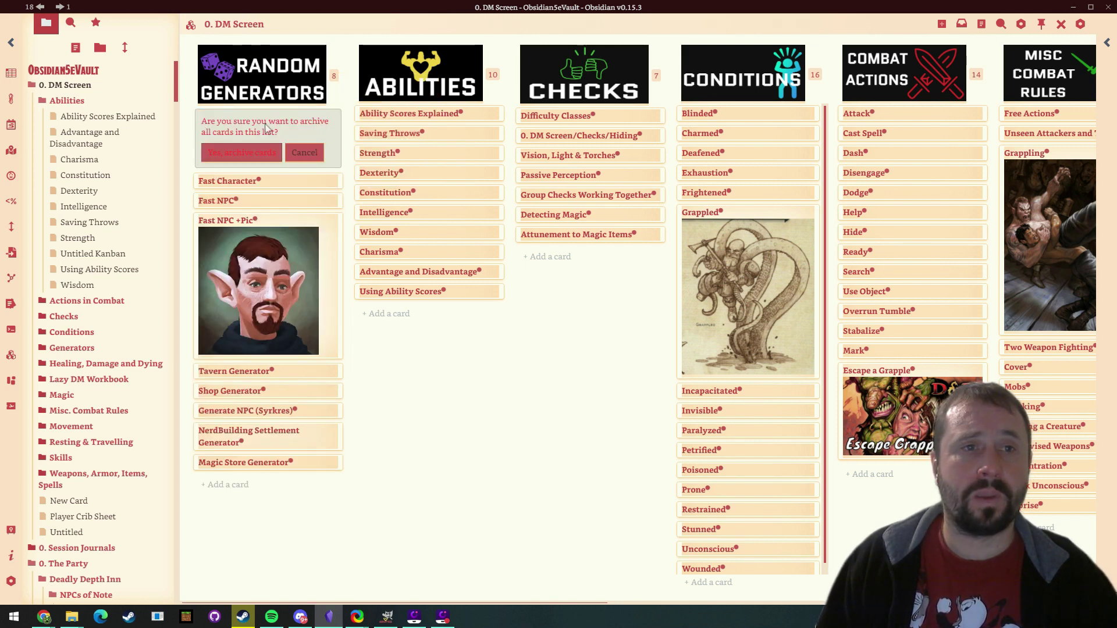
left_click(304, 153)
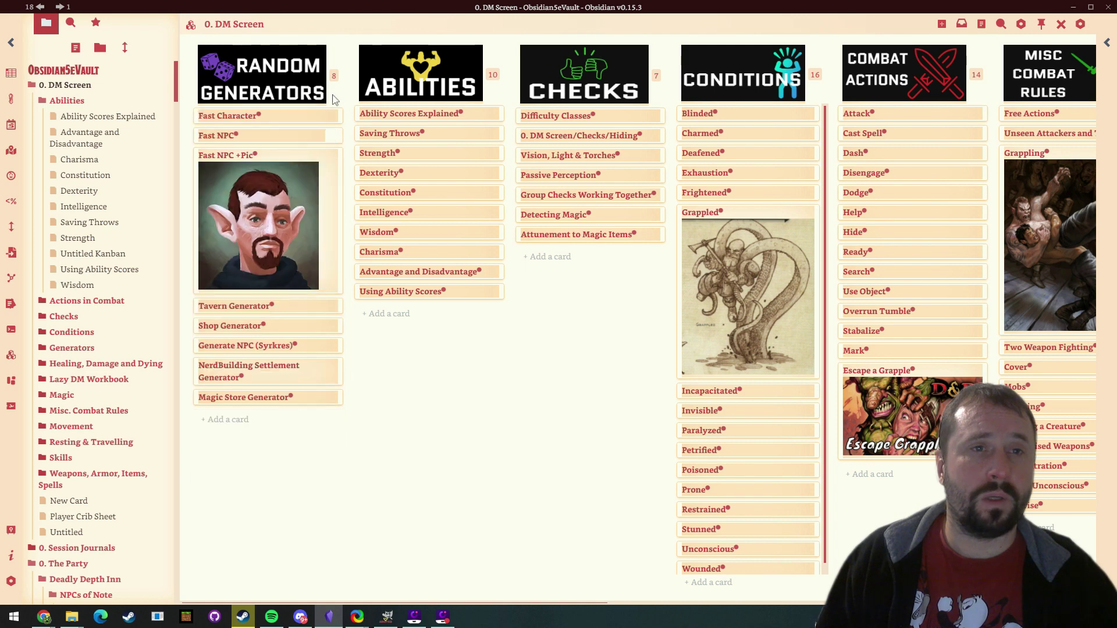
left_click(336, 76)
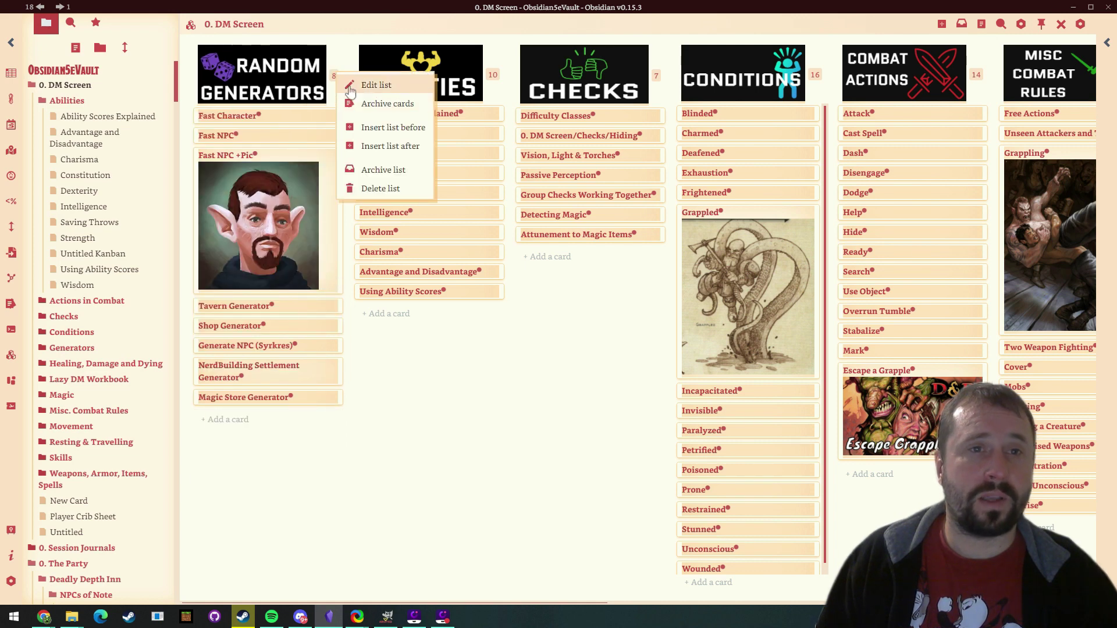
left_click(368, 170)
left_click(304, 155)
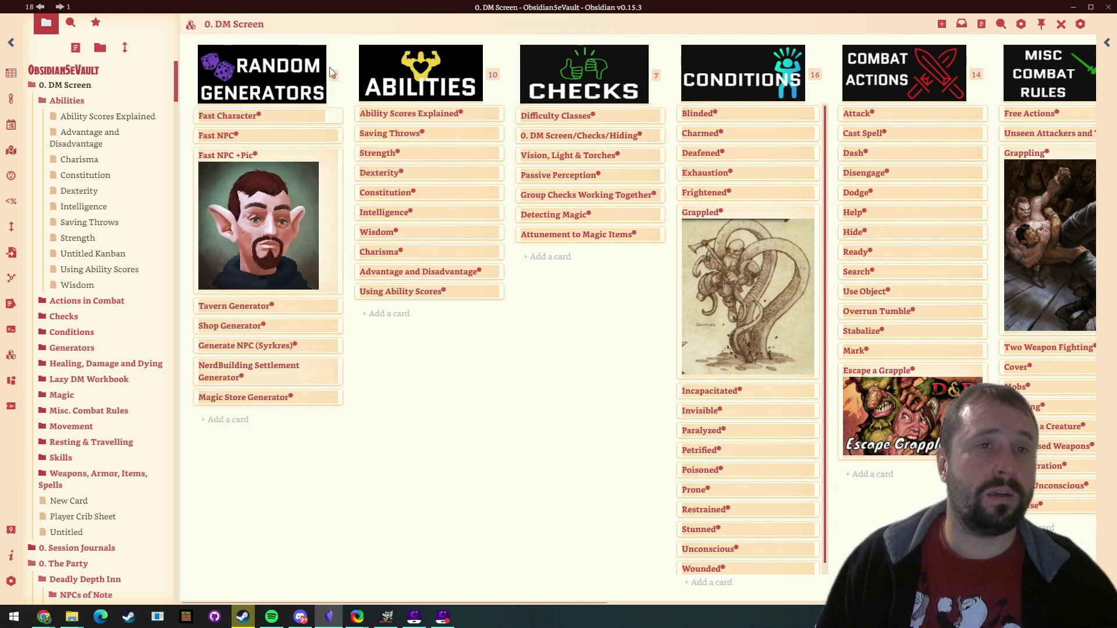
left_click(333, 75)
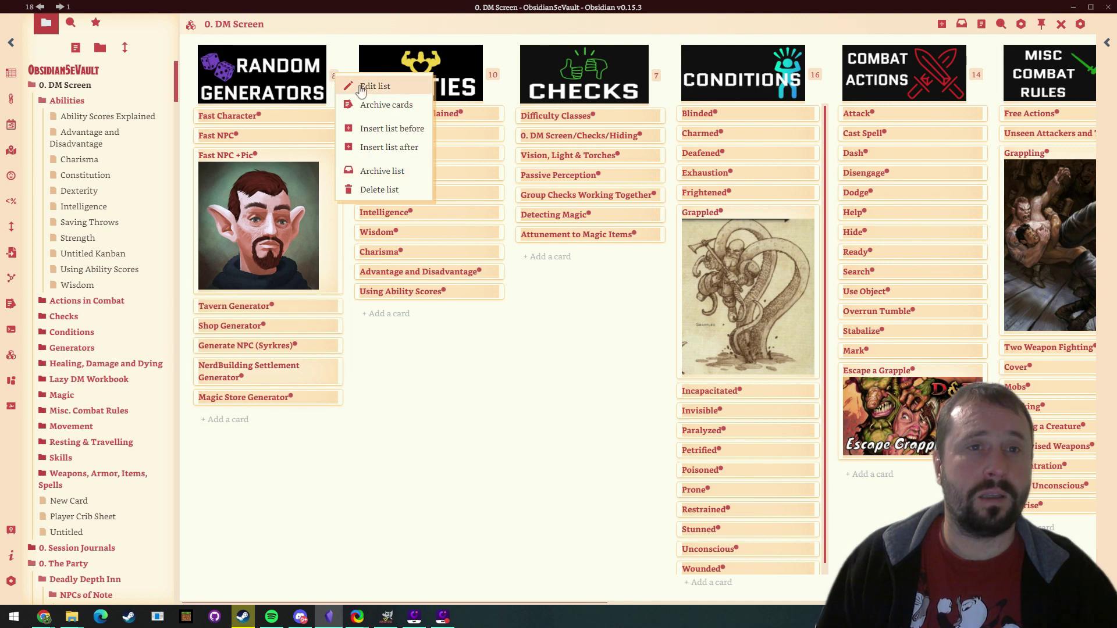
left_click(419, 509)
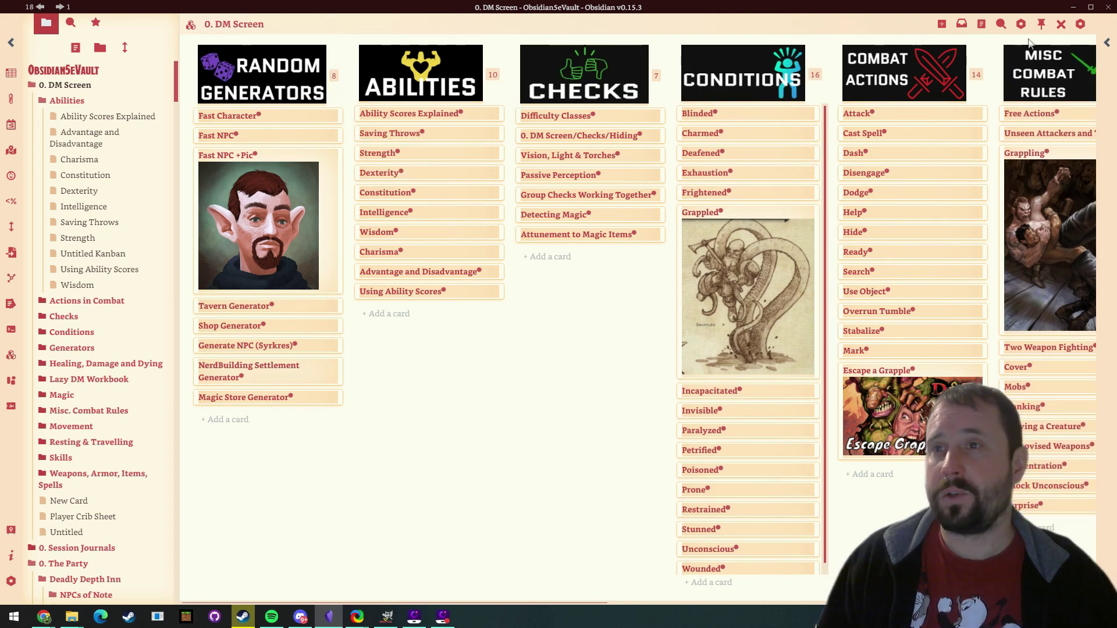
left_click(1080, 24)
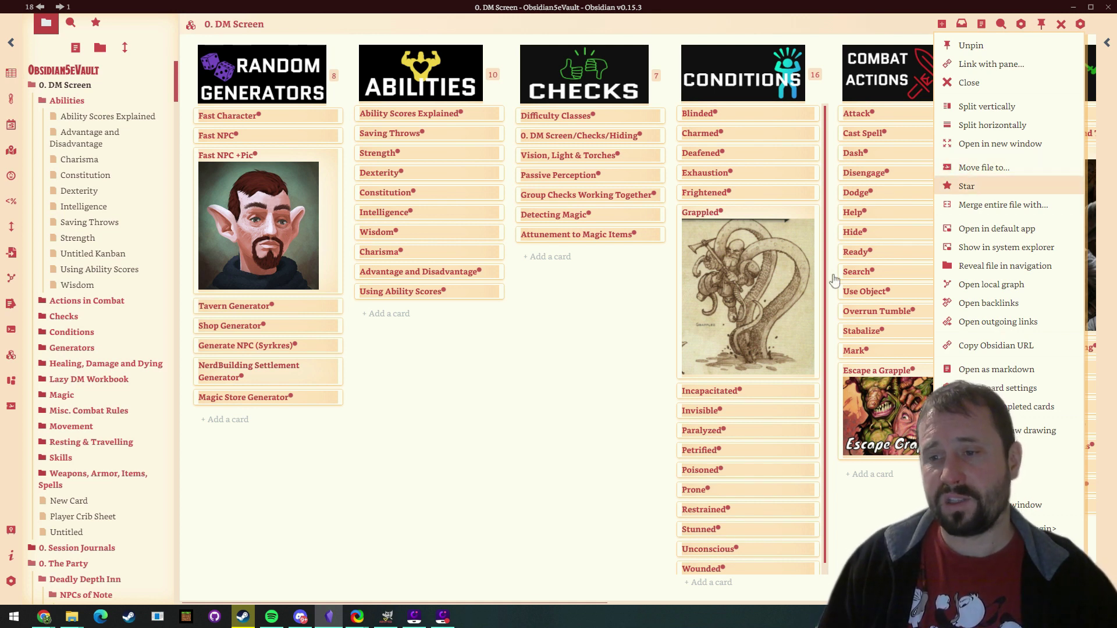
left_click(386, 424)
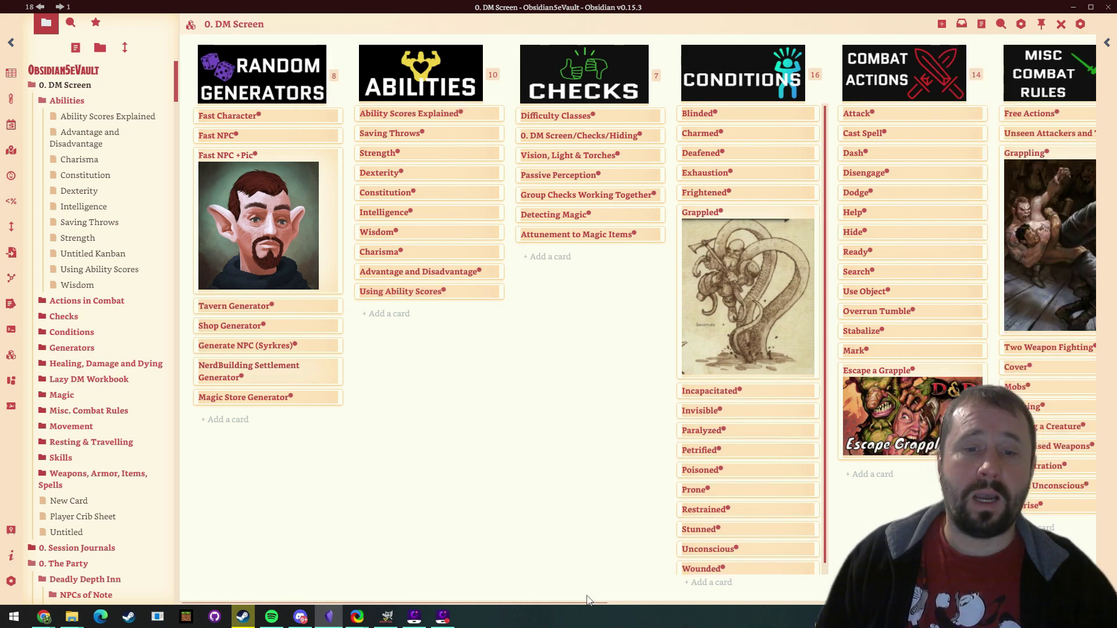
mouse_move(580, 602)
left_mouse_down()
mouse_move(1087, 600)
mouse_move(435, 618)
left_mouse_up()
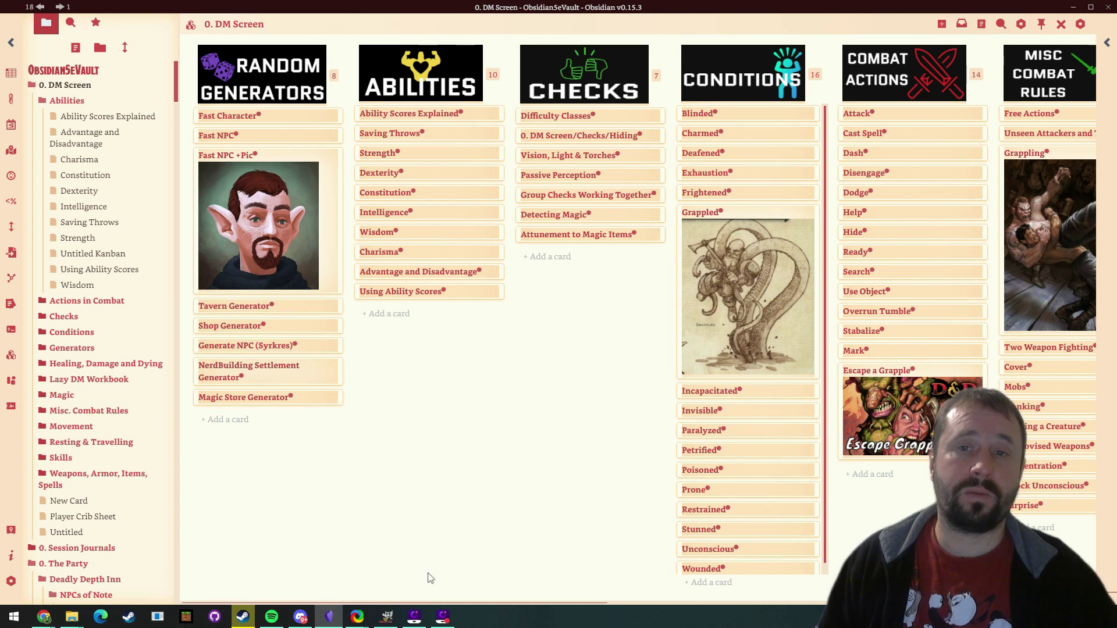